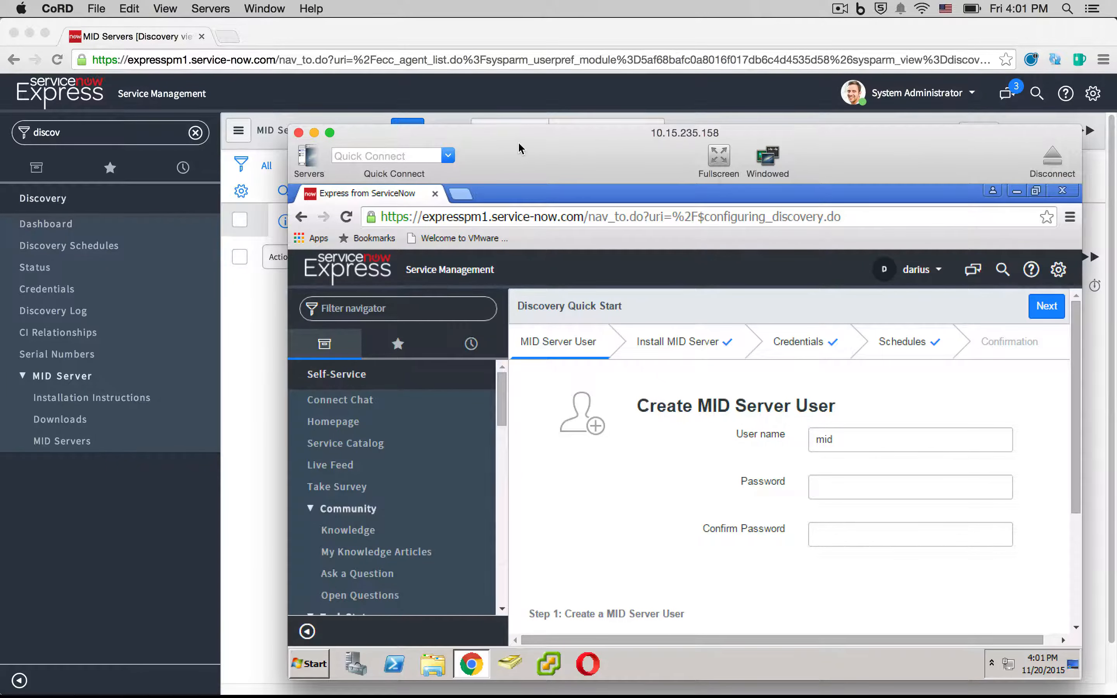
# - Replace the MID Server user name 'mid' with discoverymidserver
pyautogui.moveTo(517, 144); pyautogui.dragTo(410, 92)
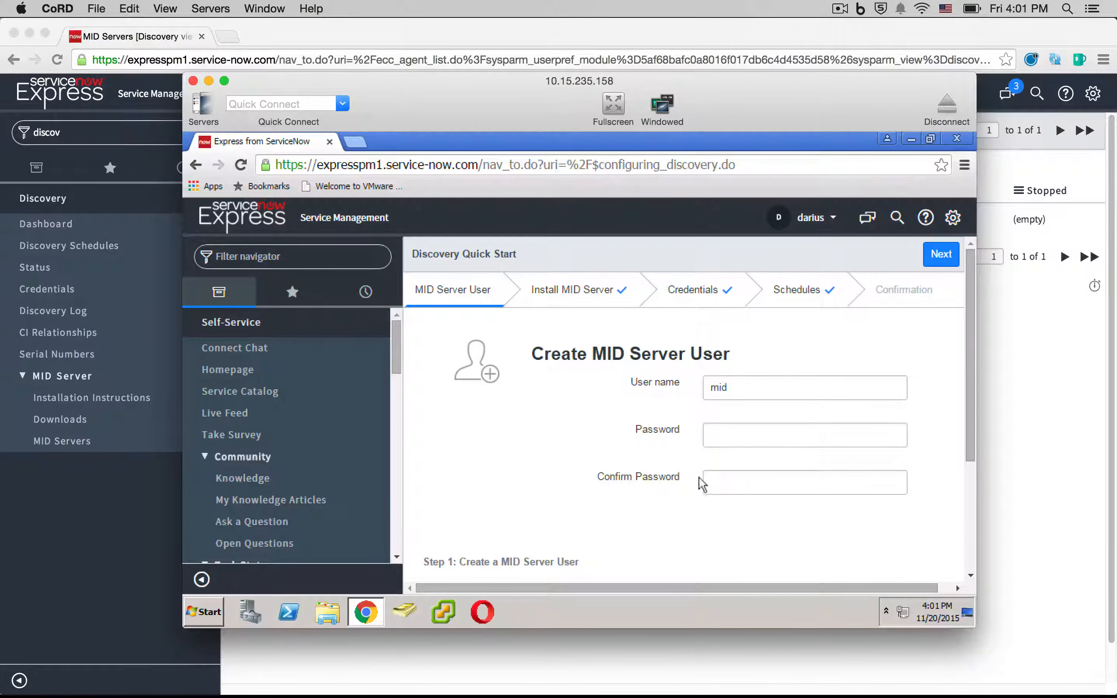
pyautogui.moveTo(536, 583); pyautogui.dragTo(686, 586)
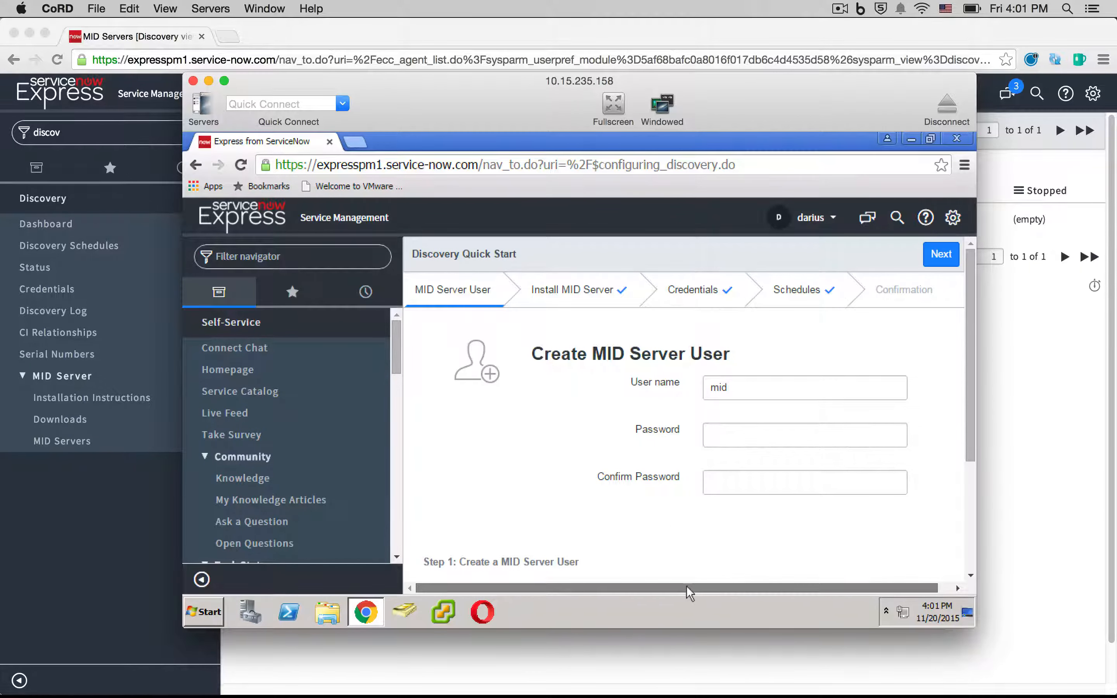
pyautogui.scroll(-3, 963, 347)
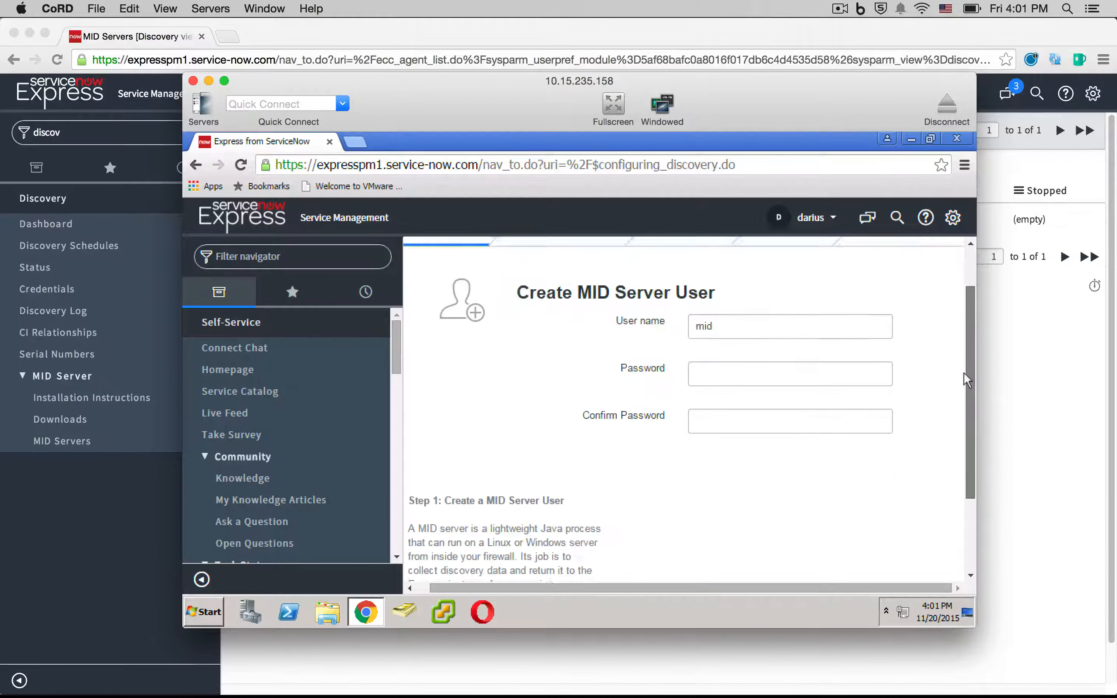
pyautogui.scroll(2, 966, 404)
pyautogui.scroll(2, 962, 291)
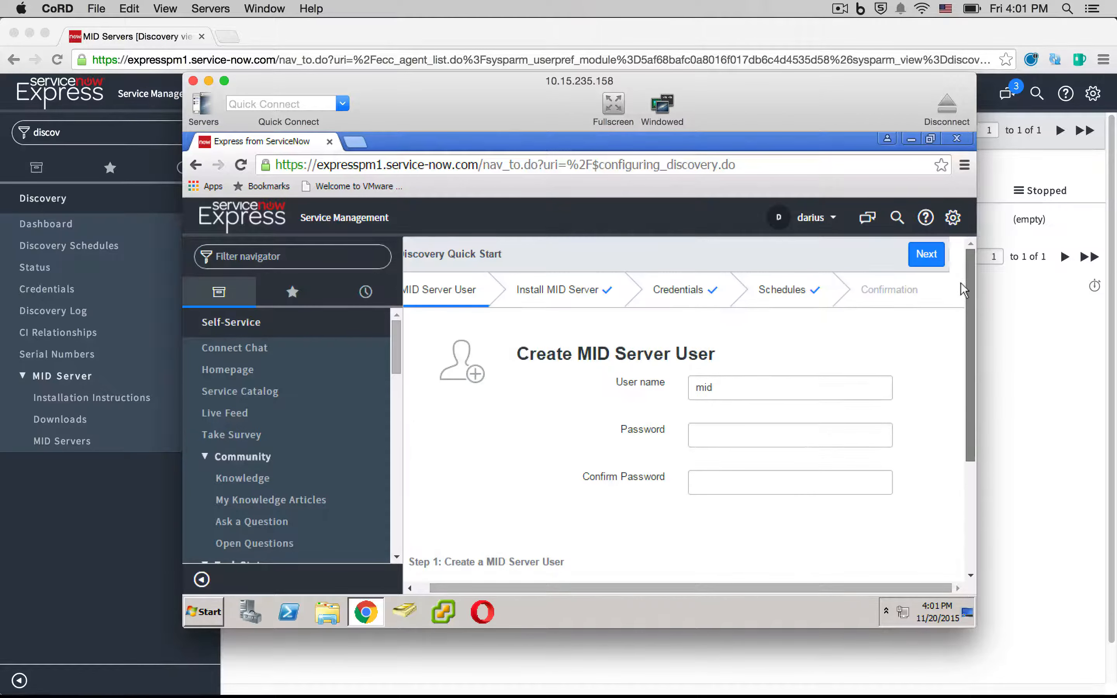
pyautogui.click(739, 386)
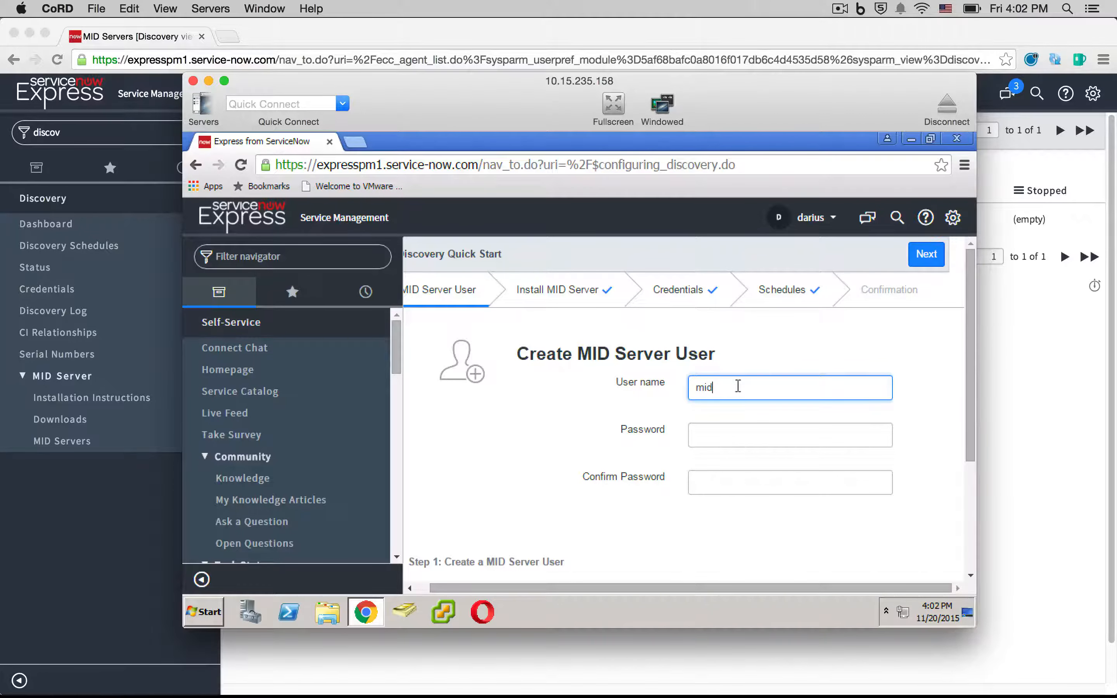
pyautogui.doubleClick(739, 386)
pyautogui.write('a')
pyautogui.press('BackSpace')
# - Enter and confirm the MID Server user's password, then submit the user step
pyautogui.click(744, 435)
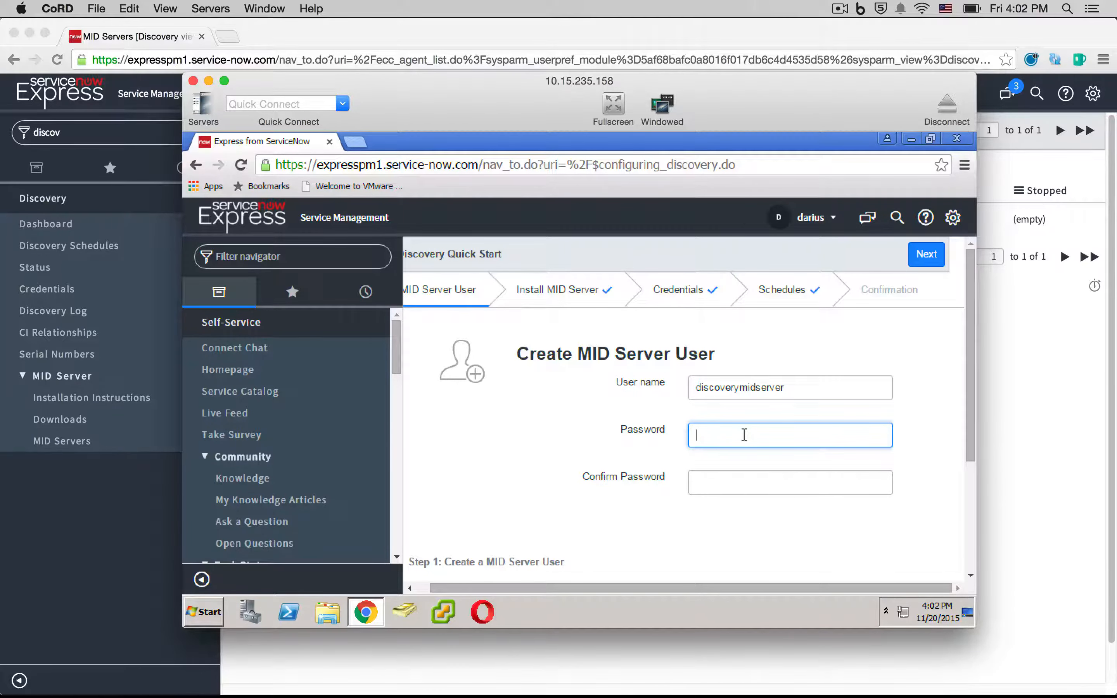
pyautogui.write('***')
pyautogui.click(728, 484)
pyautogui.write('***')
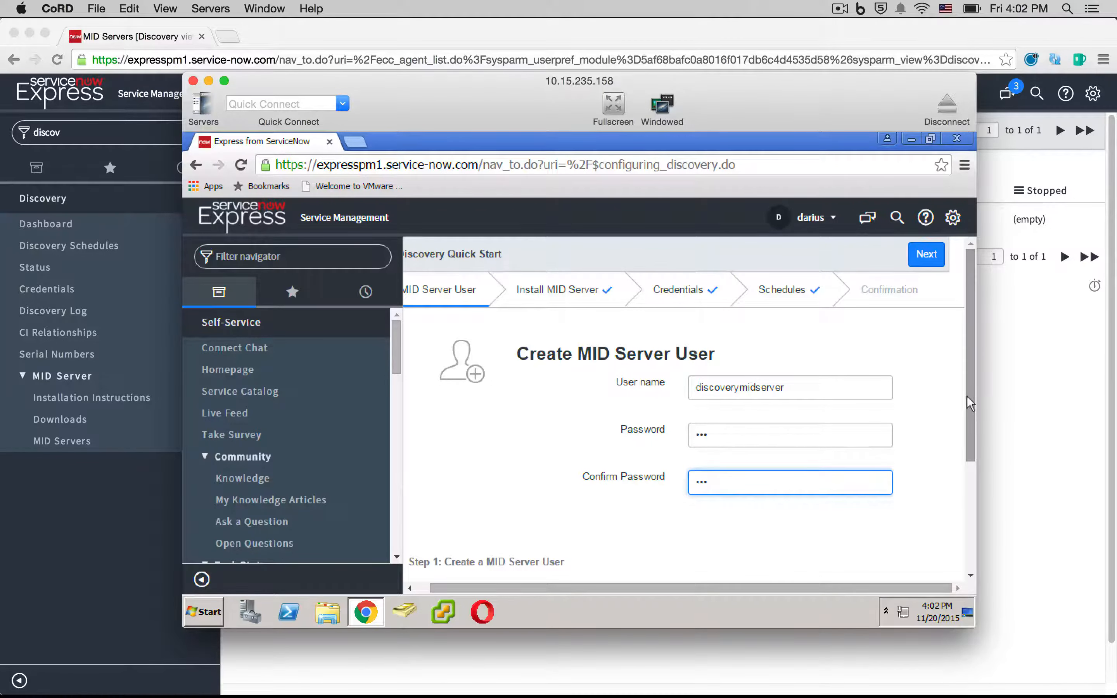
pyautogui.scroll(-2, 967, 422)
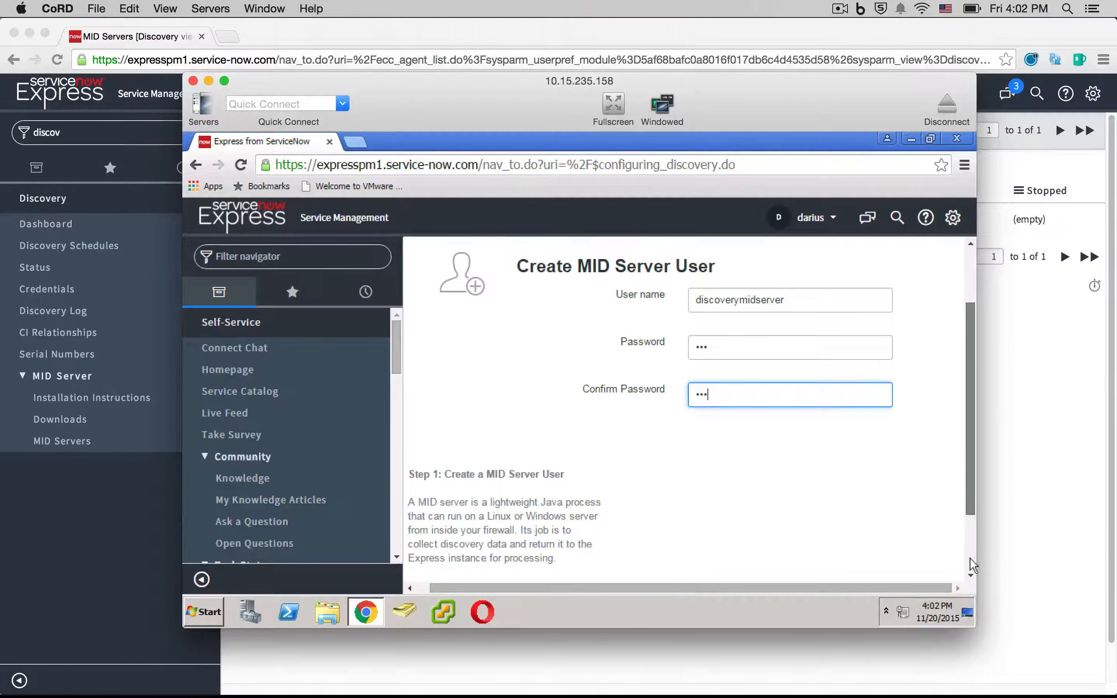
pyautogui.scroll(-2, 971, 576)
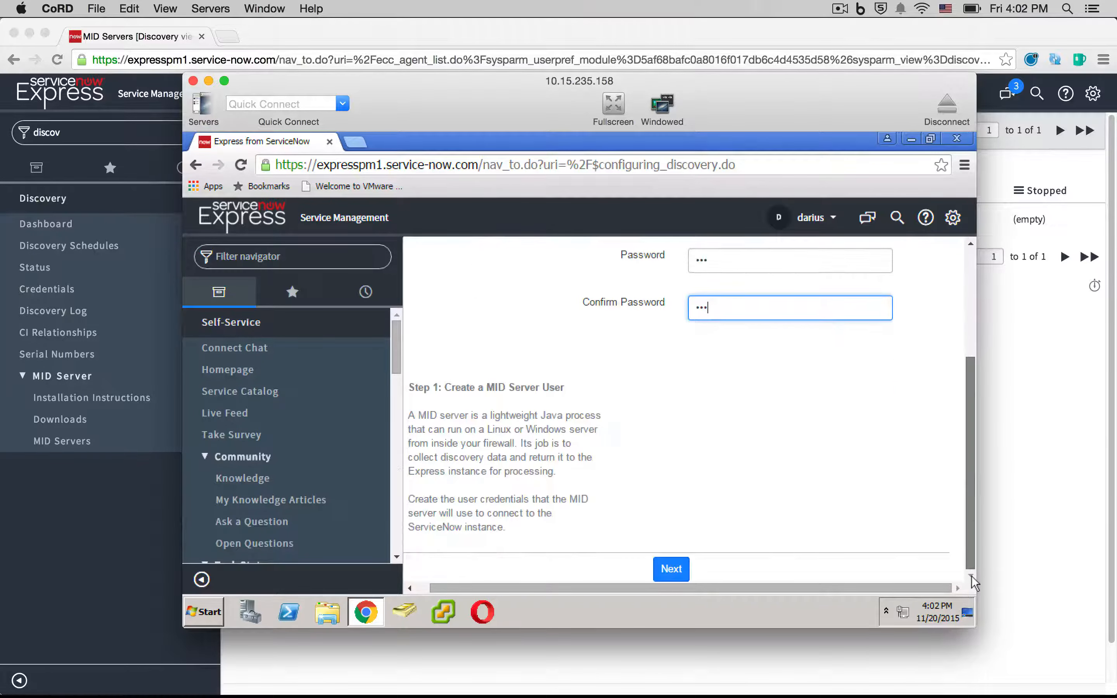
pyautogui.click(677, 573)
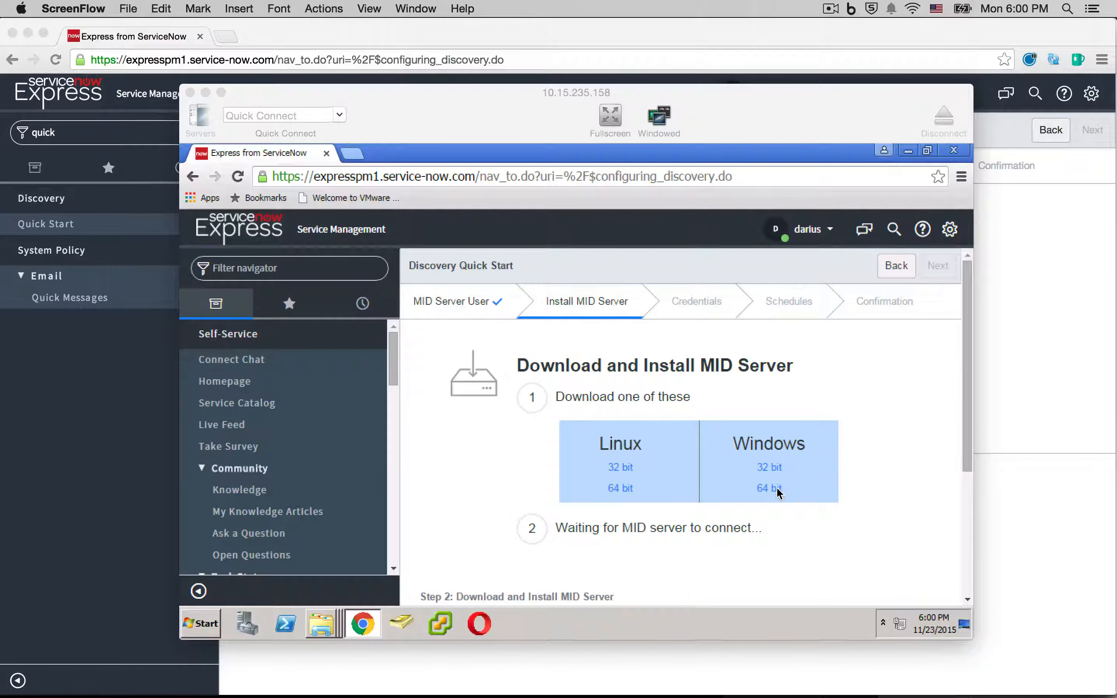
# - Download the Windows 64-bit MID Server zip from the Install MID Server step
pyautogui.click(611, 527)
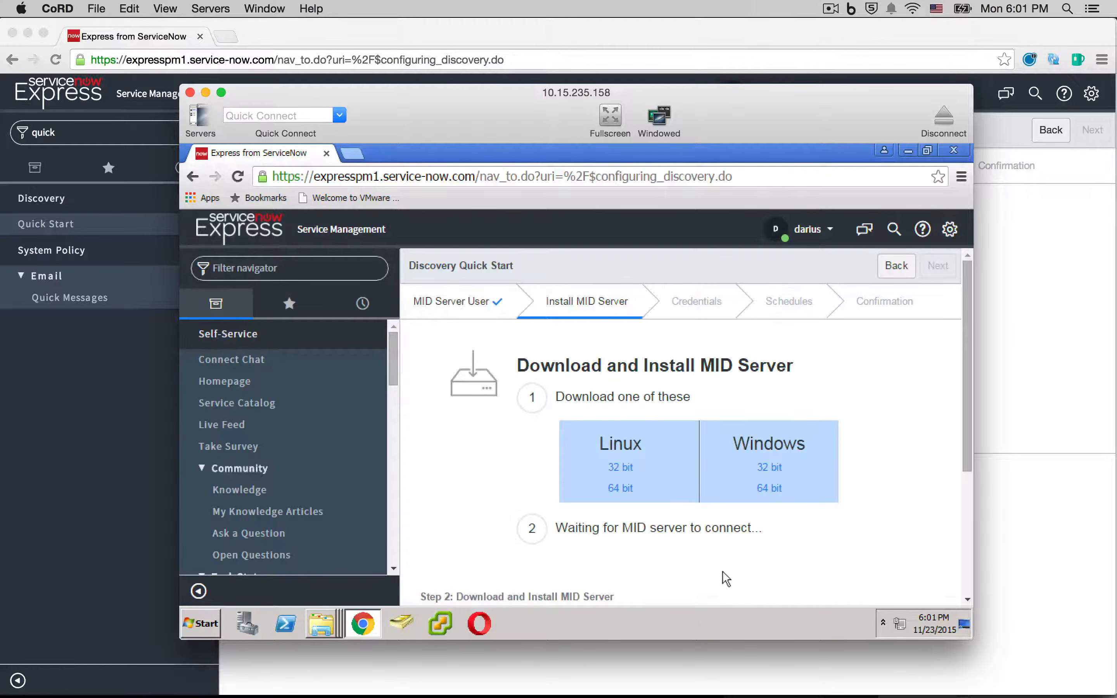
pyautogui.click(831, 9)
pyautogui.click(852, 44)
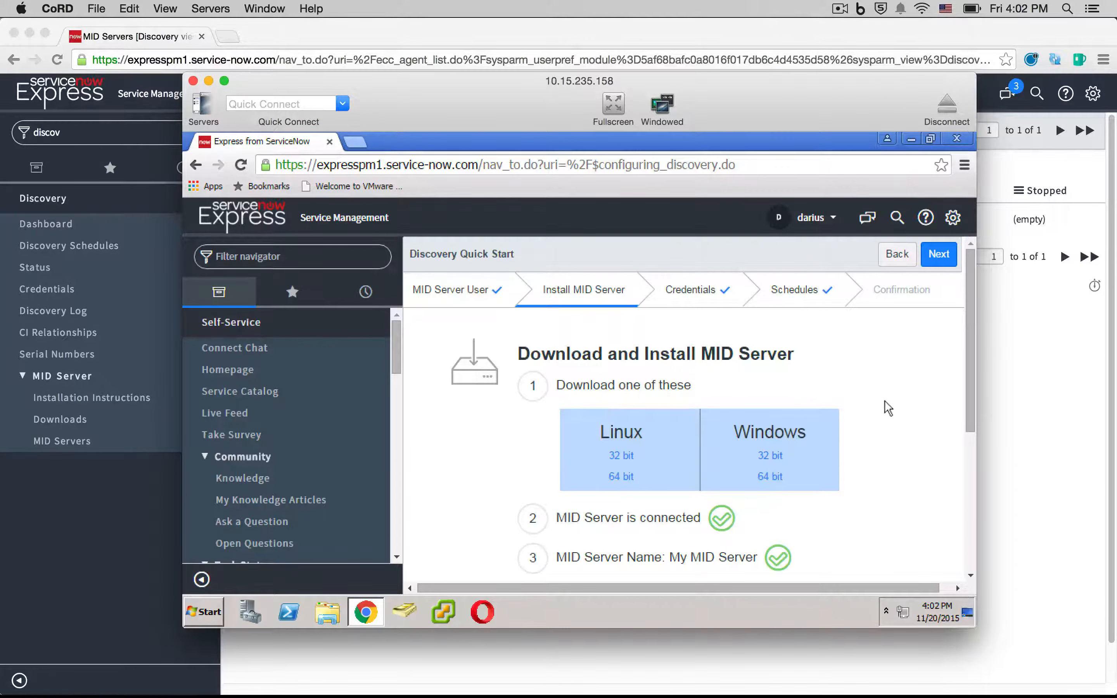
pyautogui.click(769, 477)
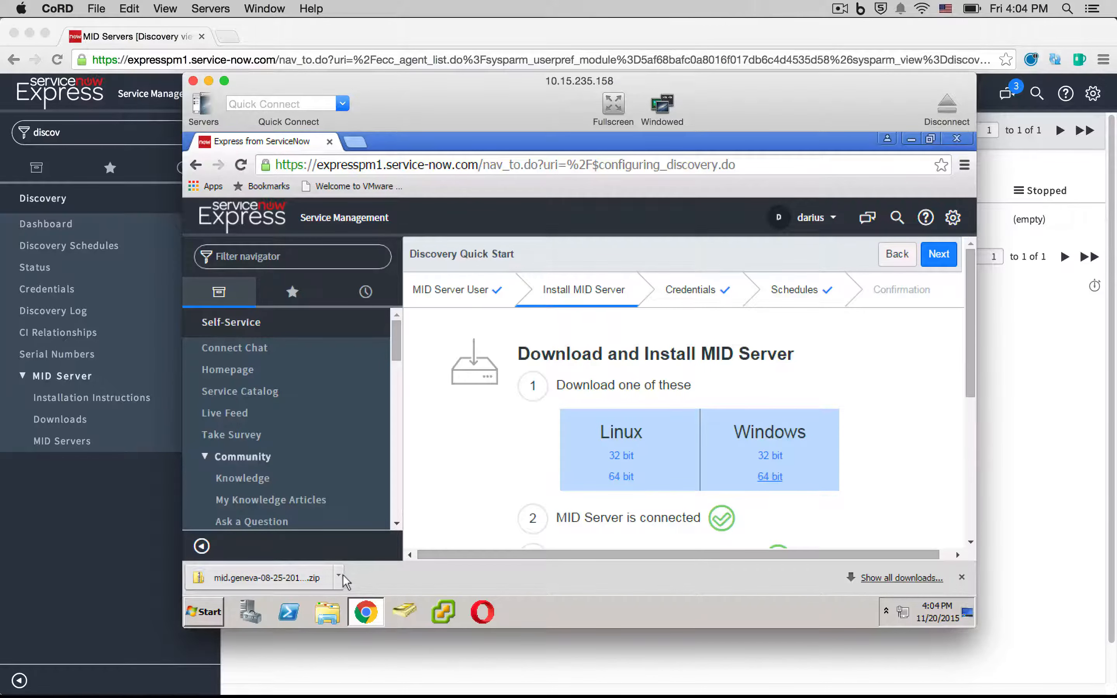
# - Extract the MID Server zip into C:\Users\Administrator\Express Discovery
pyautogui.click(309, 580)
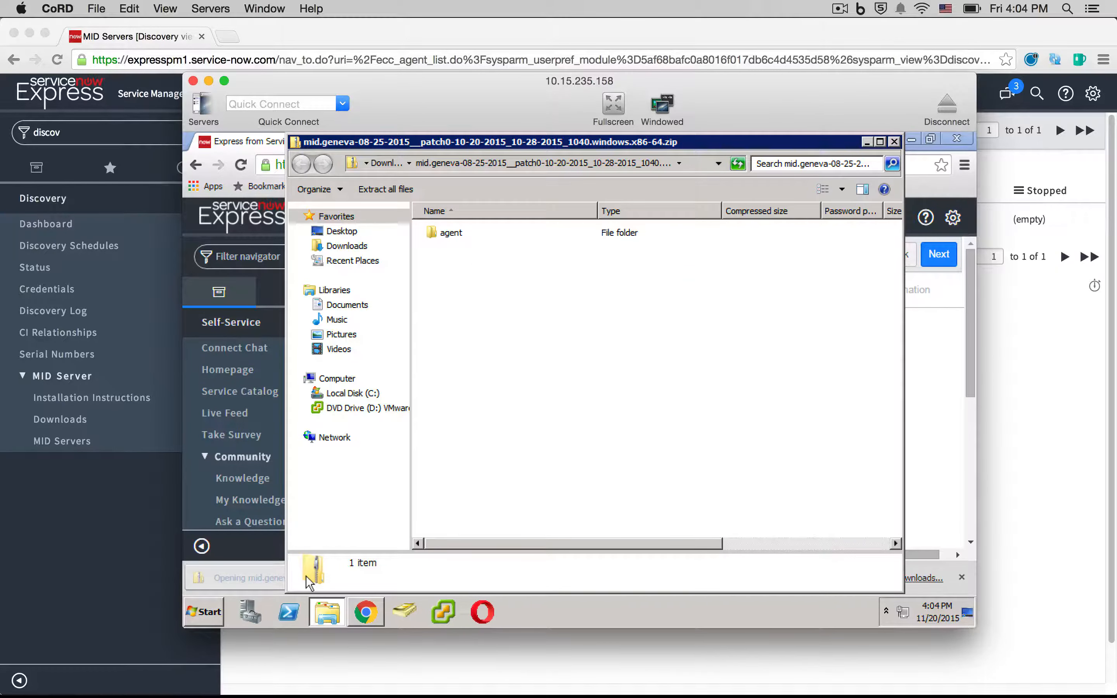
pyautogui.click(452, 235)
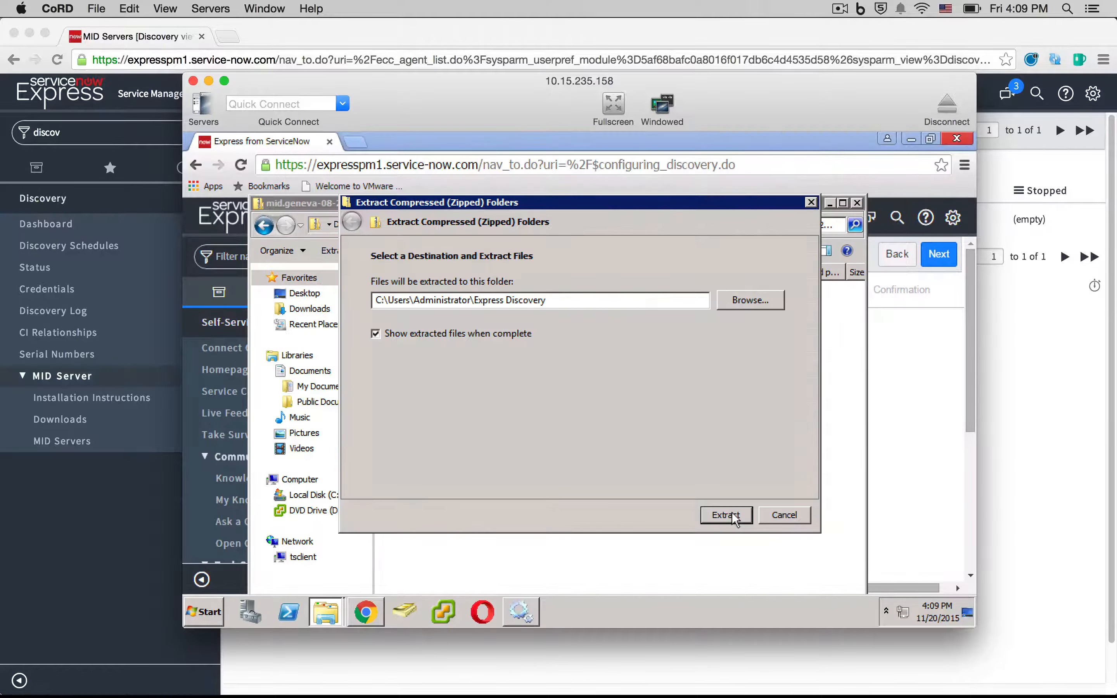
pyautogui.click(726, 515)
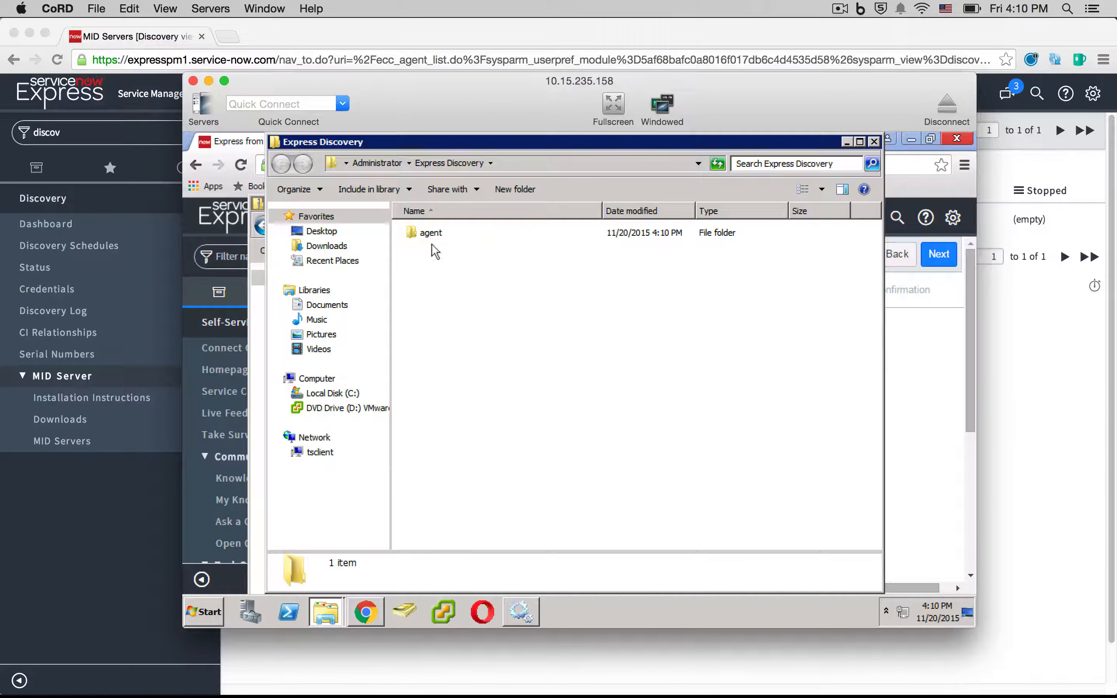
# - Open the extracted agent folder and run installer.bat as administrator
pyautogui.doubleClick(428, 234)
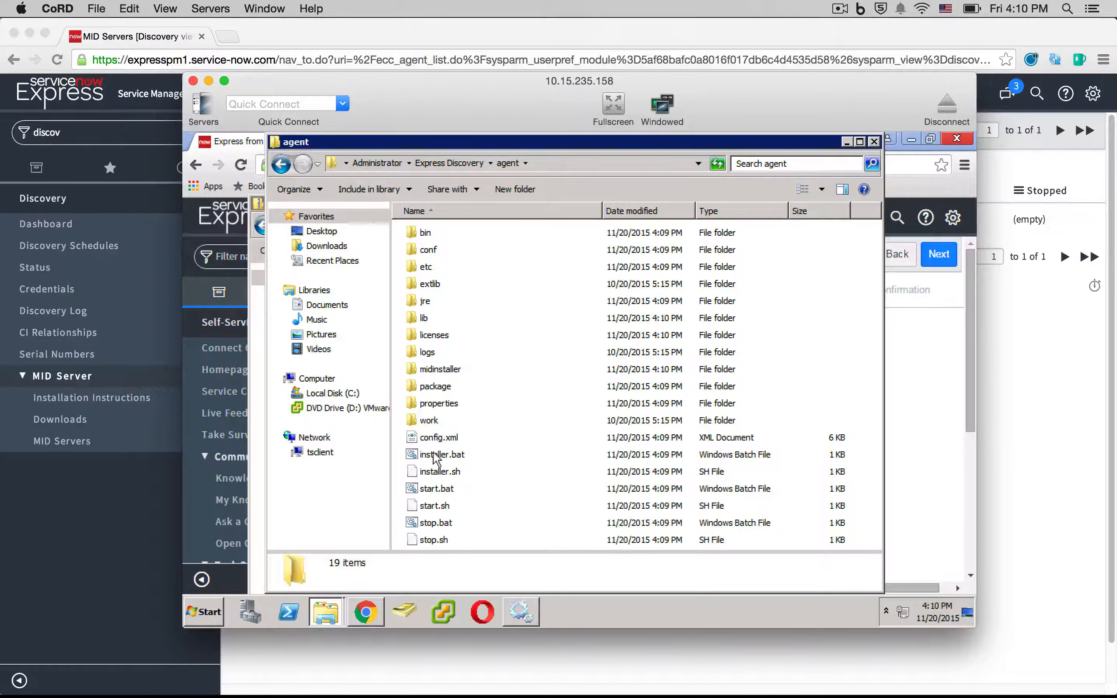
pyautogui.rightClick(437, 456)
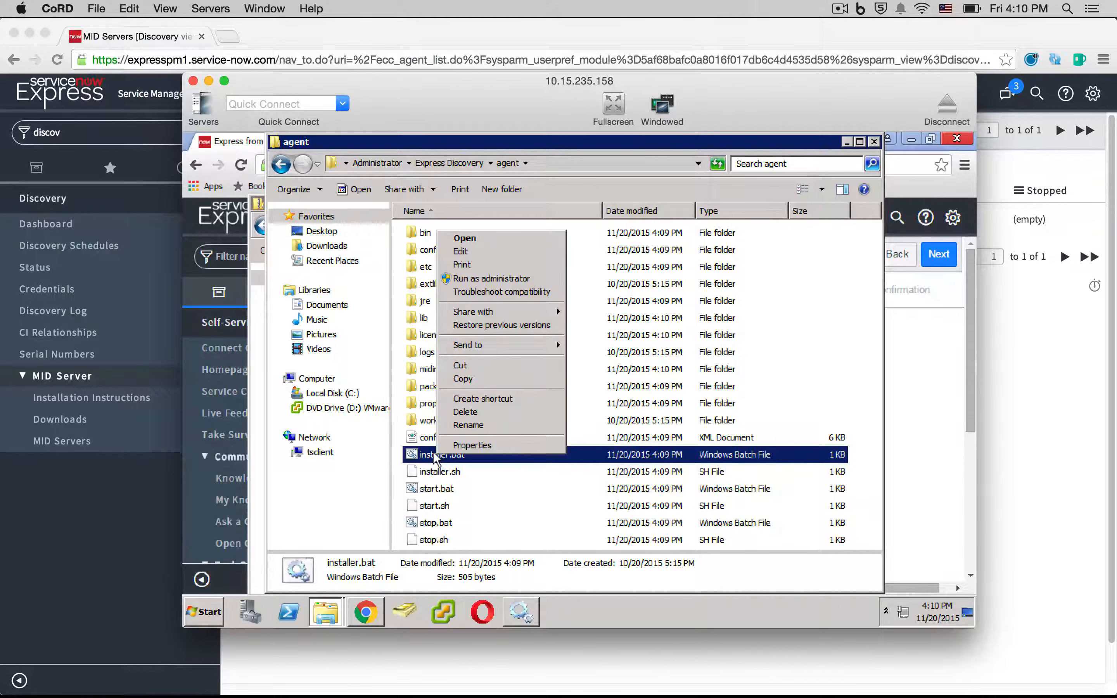
pyautogui.click(504, 278)
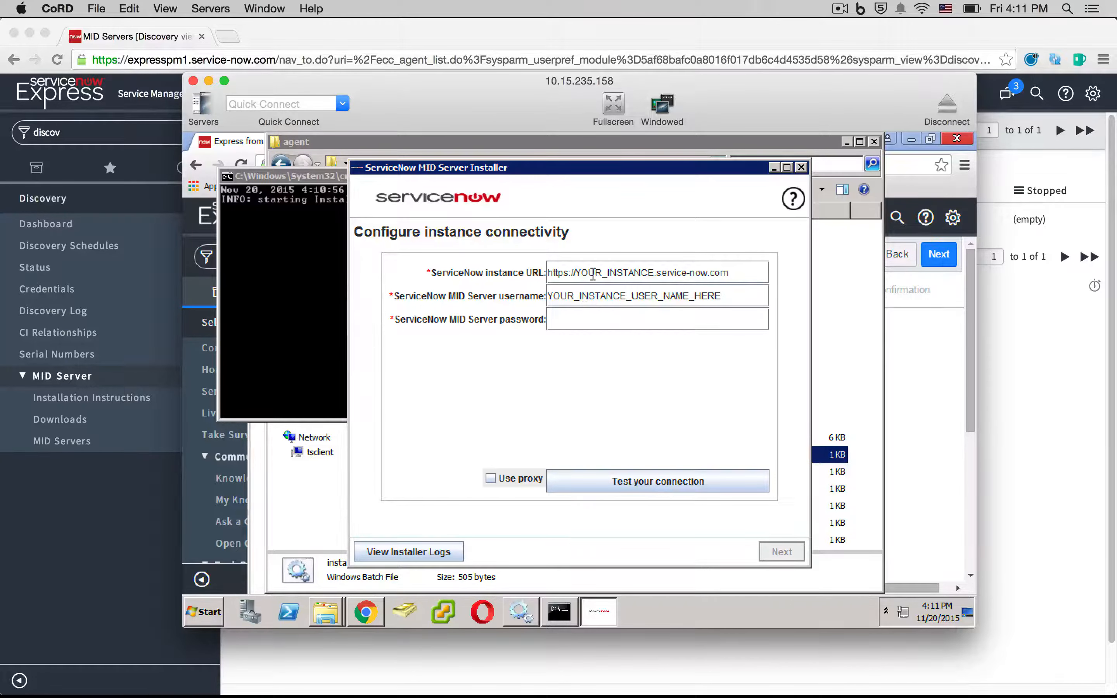
pyautogui.moveTo(653, 269)
pyautogui.mouseDown()
pyautogui.moveTo(626, 269)
pyautogui.moveTo(651, 268)
pyautogui.mouseUp()
pyautogui.click(632, 269)
pyautogui.write('expresspm')
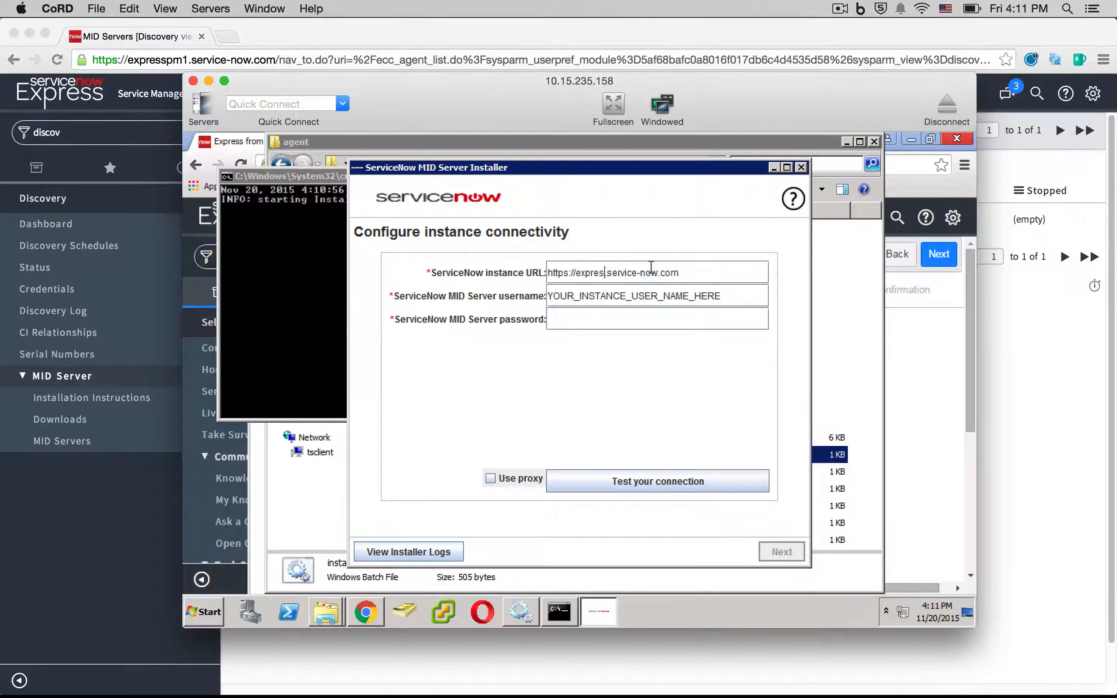
pyautogui.write('1')
pyautogui.doubleClick(634, 293)
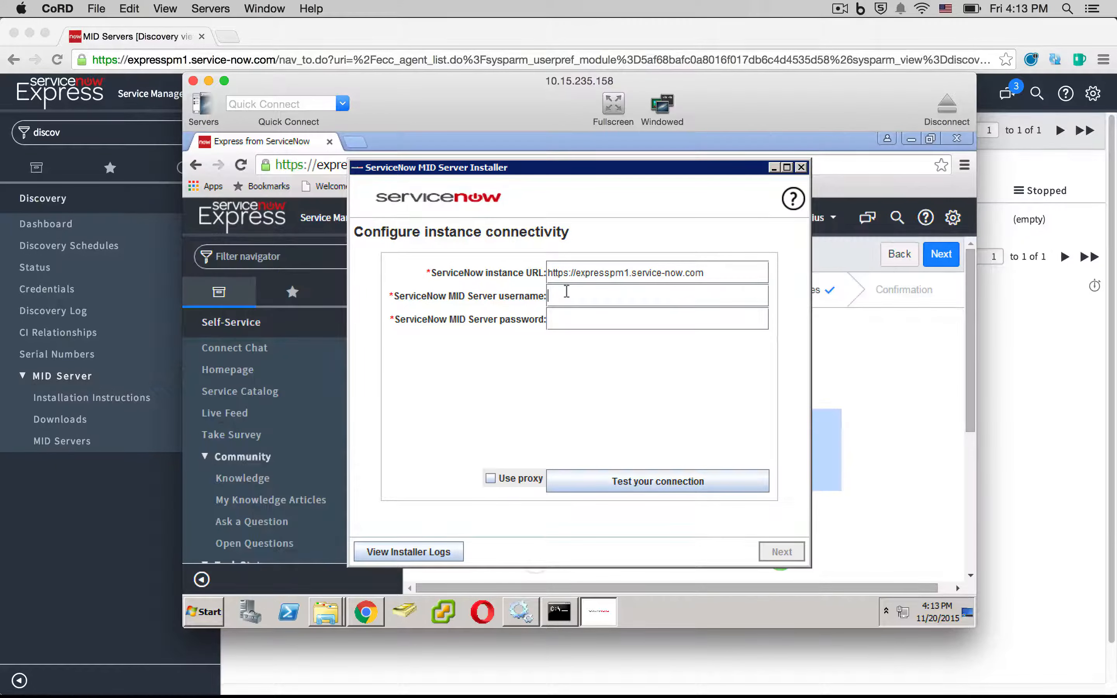
pyautogui.write('darius')
pyautogui.press('Tab')
pyautogui.write('••••••••')
pyautogui.click(657, 480)
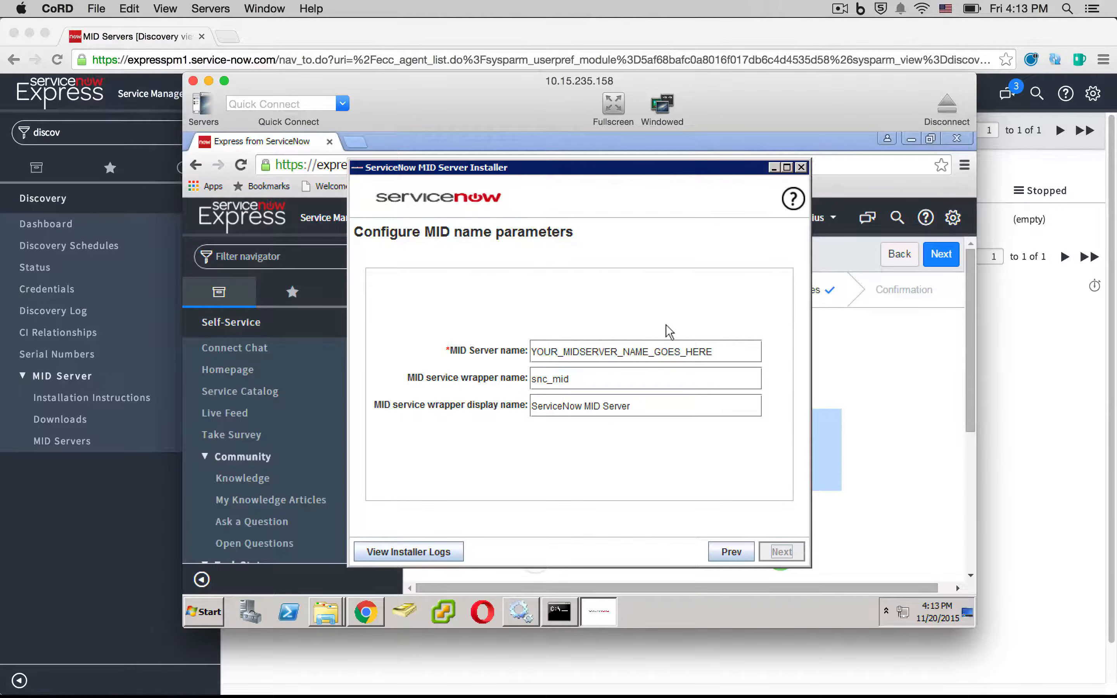
# - Rename the MID Server to expressdiscoverymidsever, correcting the typos
pyautogui.doubleClick(633, 351)
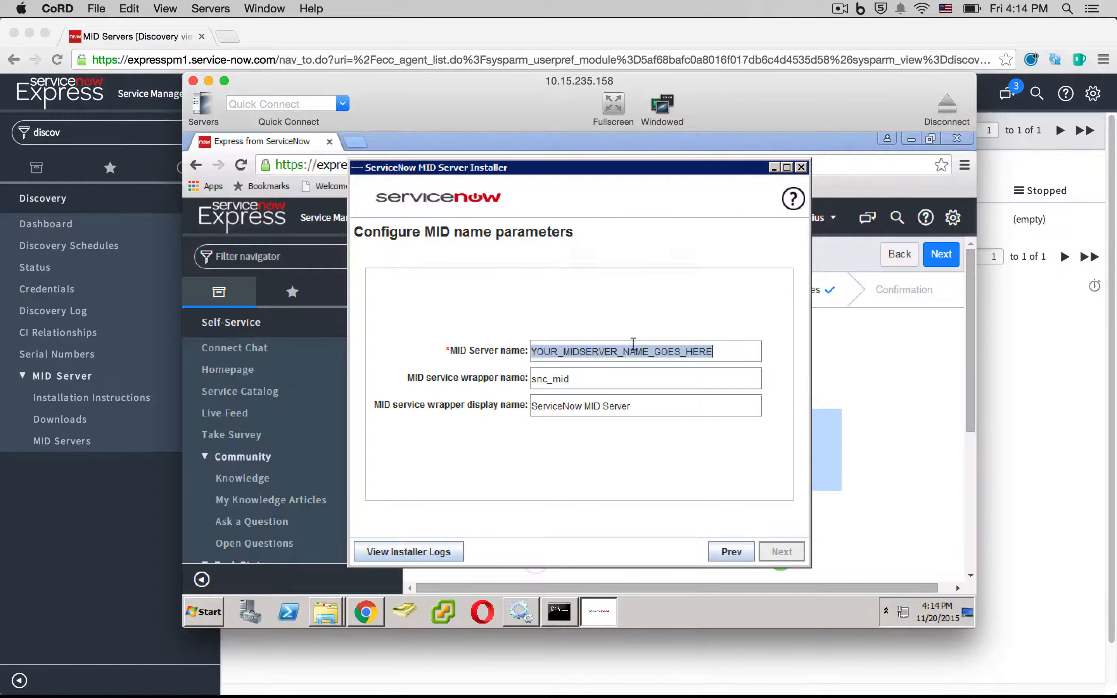
pyautogui.write('exp')
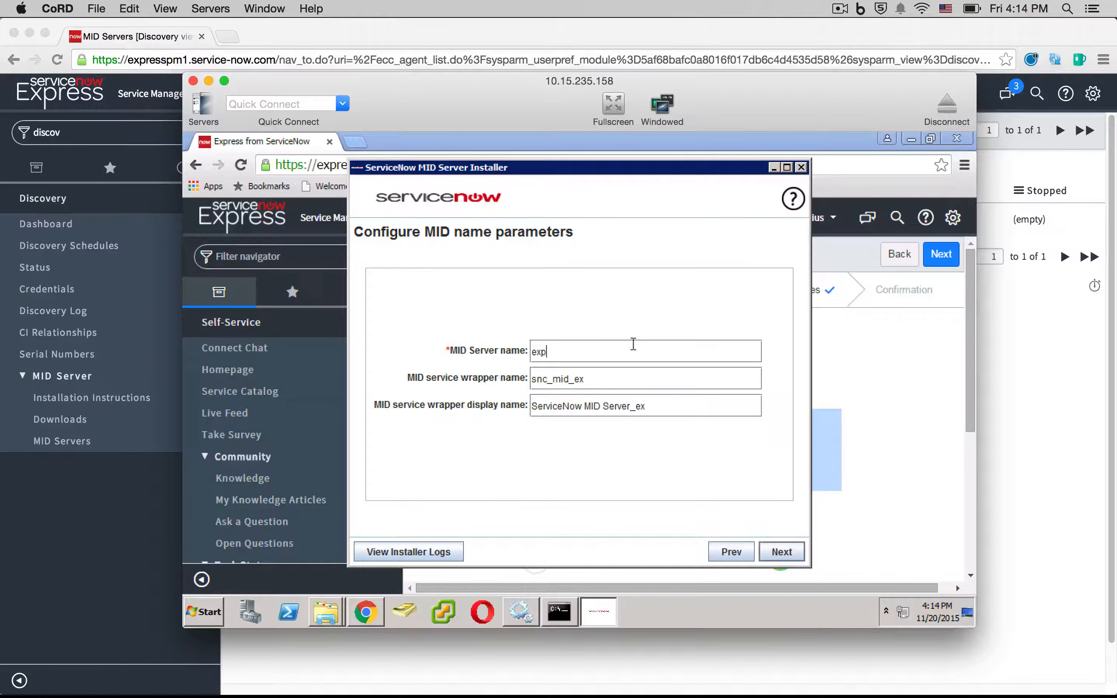
pyautogui.write('ressdiscoevry')
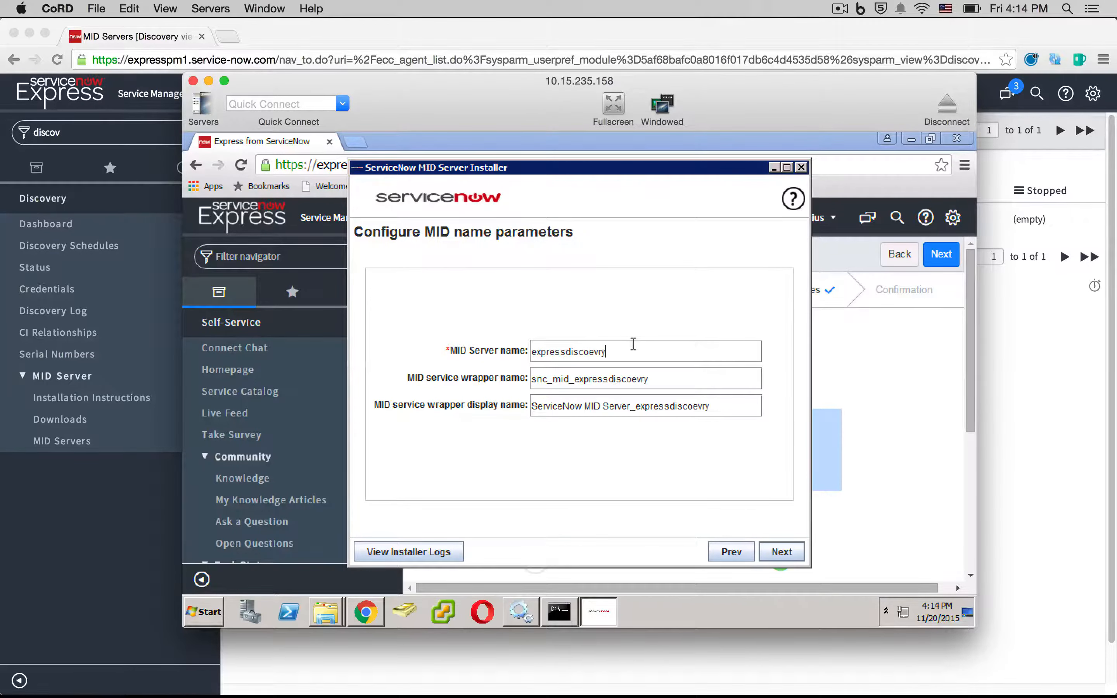
pyautogui.press('BackSpace')
pyautogui.press('BackSpace')
pyautogui.press('BackSpace')
pyautogui.press('BackSpace')
pyautogui.write('verymidsewer')
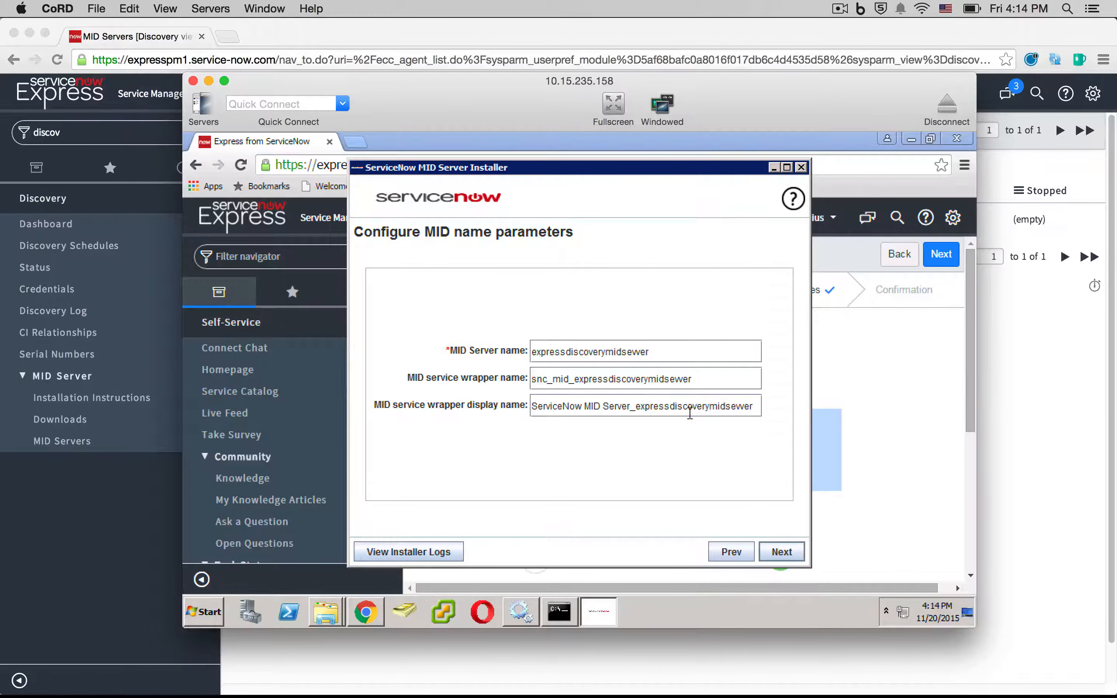
pyautogui.press('Left')
pyautogui.press('Left')
pyautogui.press('BackSpace')
pyautogui.write('v')
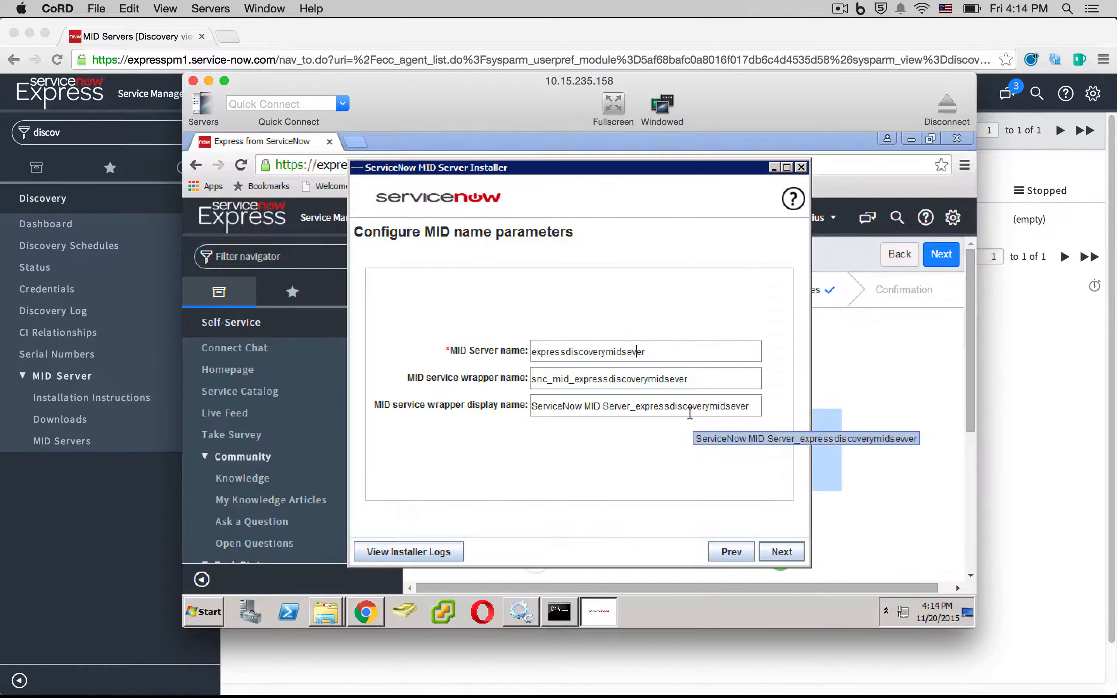
# - Review the MID name fields, accept them, and save the configuration summary
pyautogui.tripleClick(748, 405)
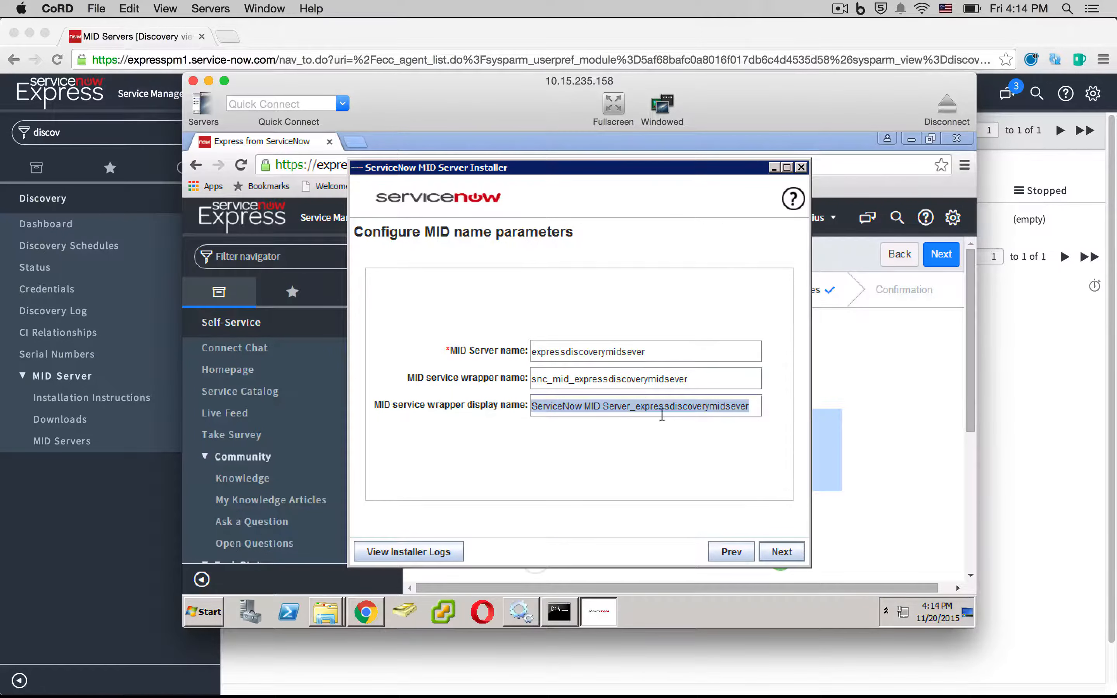
pyautogui.tripleClick(674, 350)
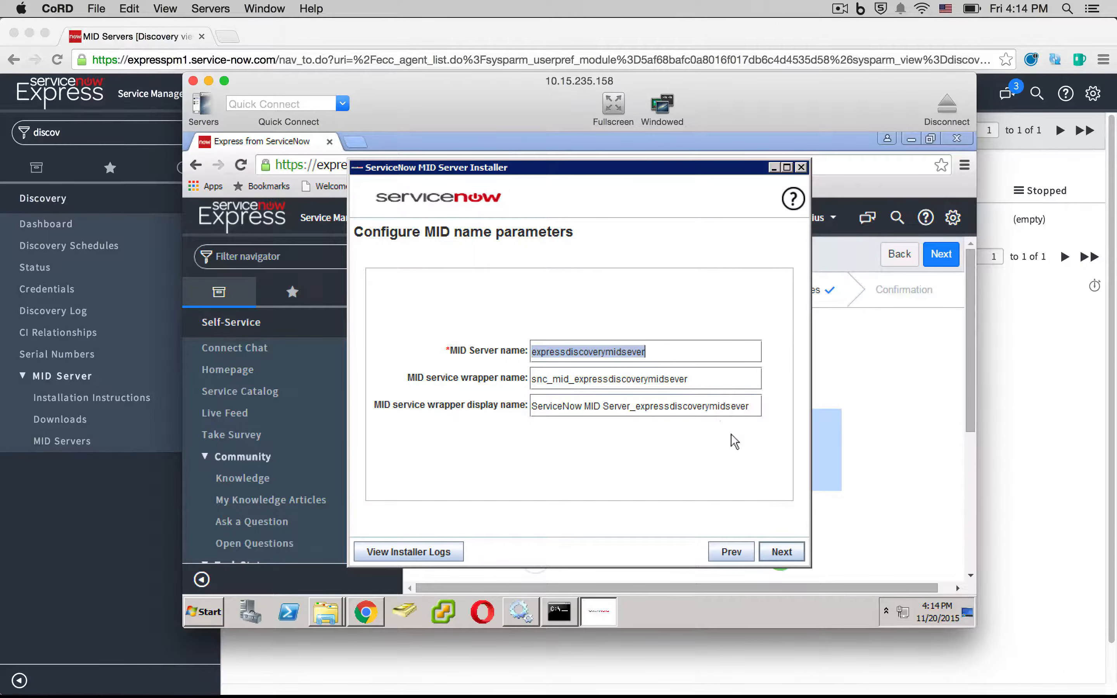
pyautogui.click(780, 555)
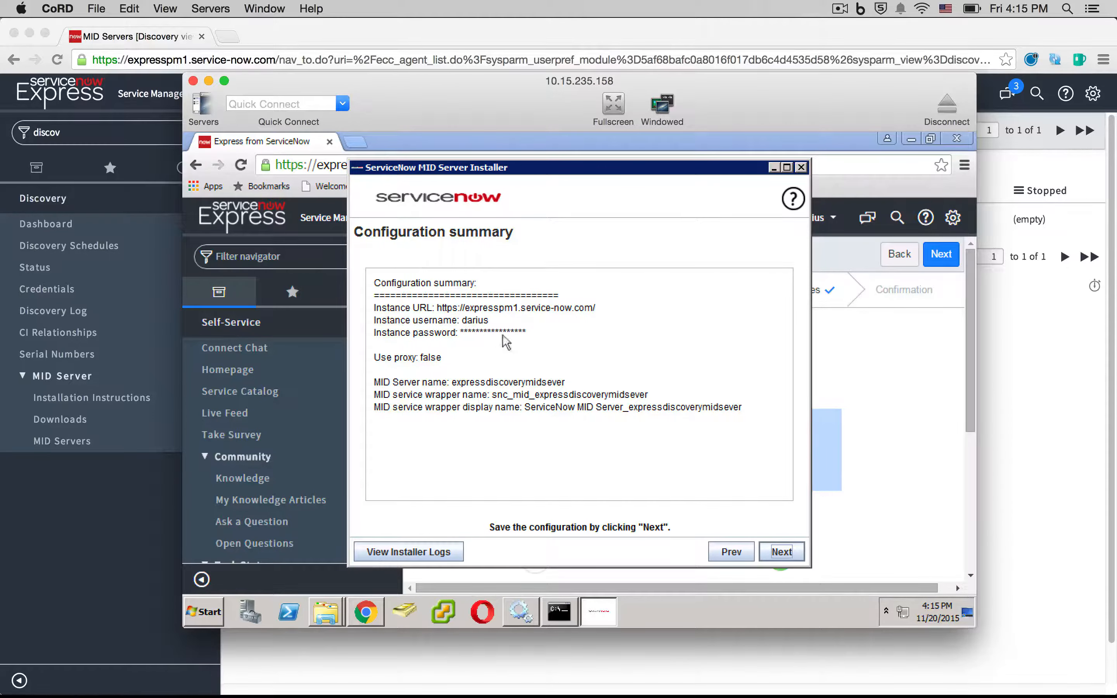
pyautogui.click(780, 552)
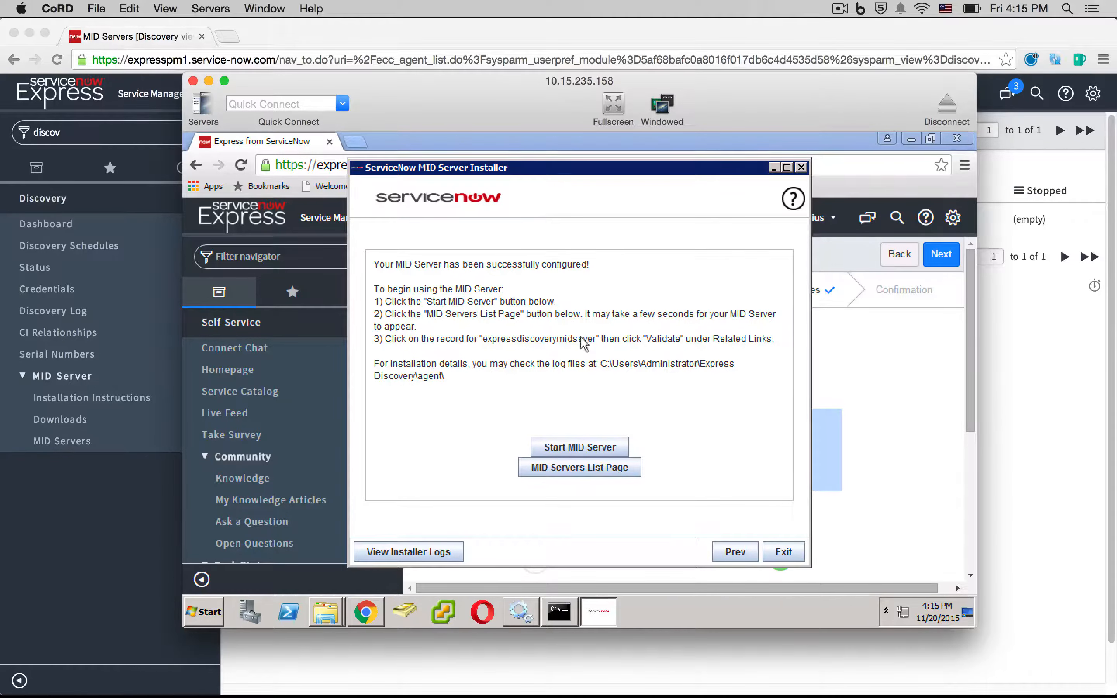
# - Start the MID Server and close the installer once it reports started
pyautogui.click(577, 447)
pyautogui.click(578, 444)
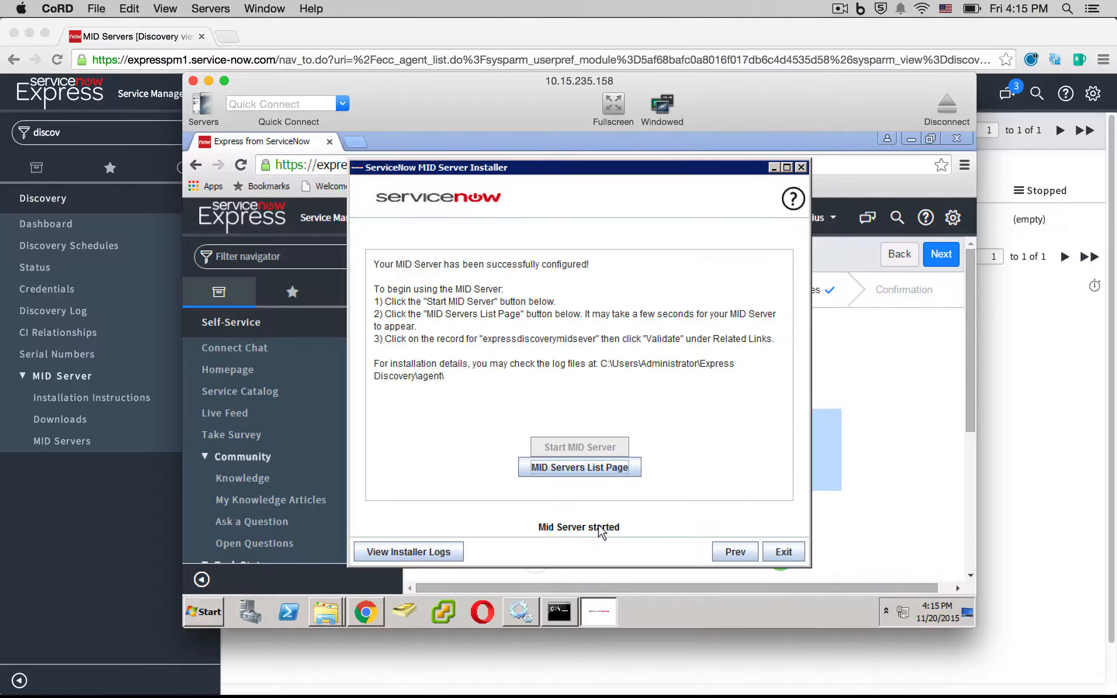
pyautogui.click(777, 551)
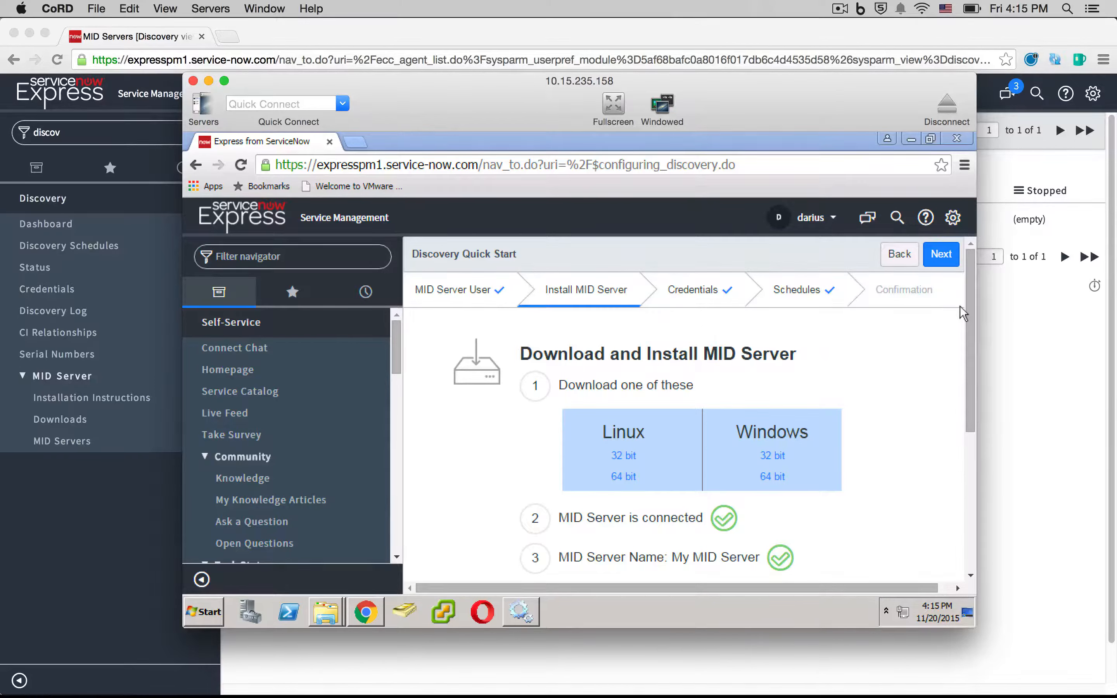
# - Check the MID Server shows connected with its configured name, then continue to Credentials
pyautogui.moveTo(965, 306); pyautogui.dragTo(965, 415)
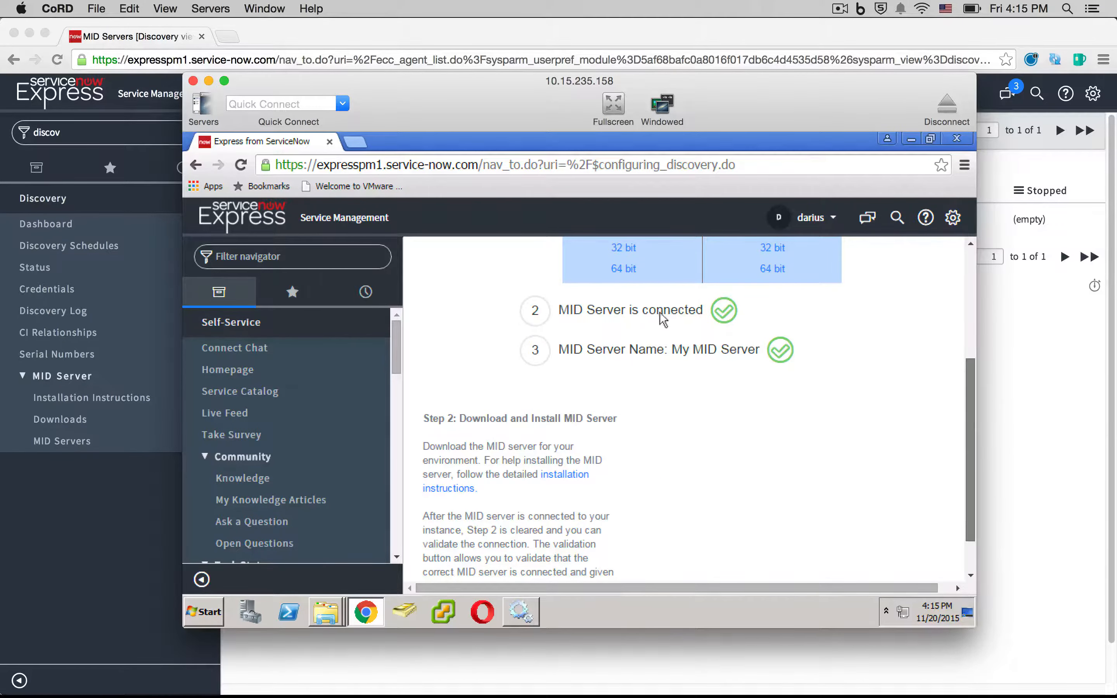
pyautogui.moveTo(646, 351); pyautogui.dragTo(718, 351)
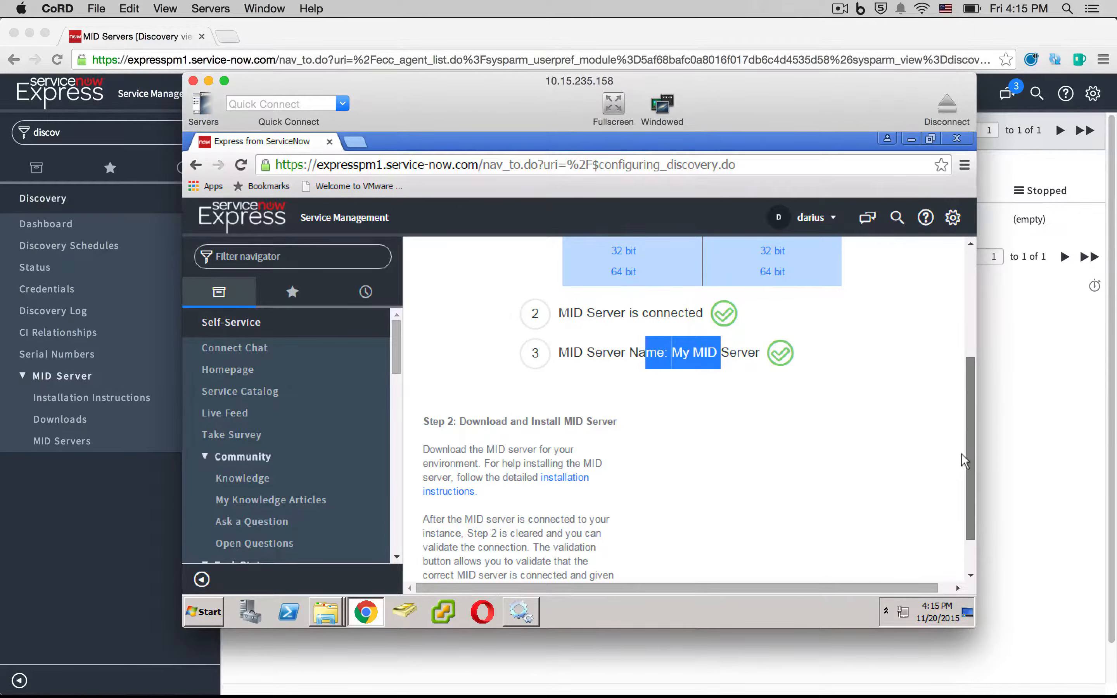
pyautogui.moveTo(962, 450); pyautogui.dragTo(964, 514)
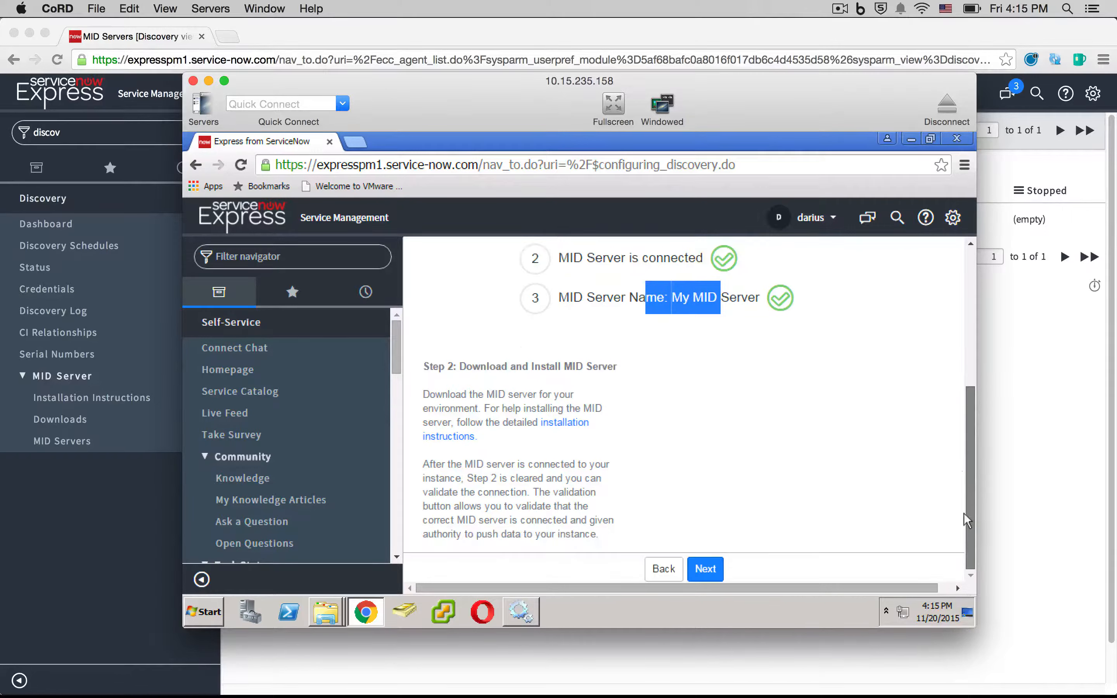
pyautogui.click(709, 569)
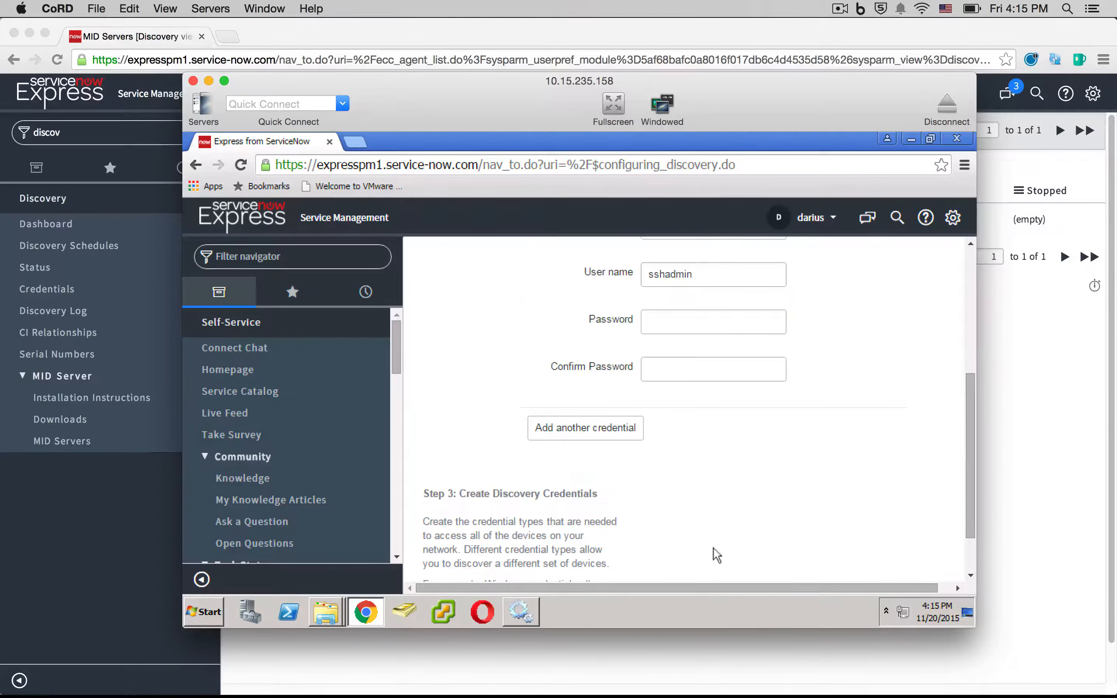
# - Expand the Windows credential entry and set the second credential's type to Windows Credentials
pyautogui.moveTo(967, 434); pyautogui.dragTo(959, 310)
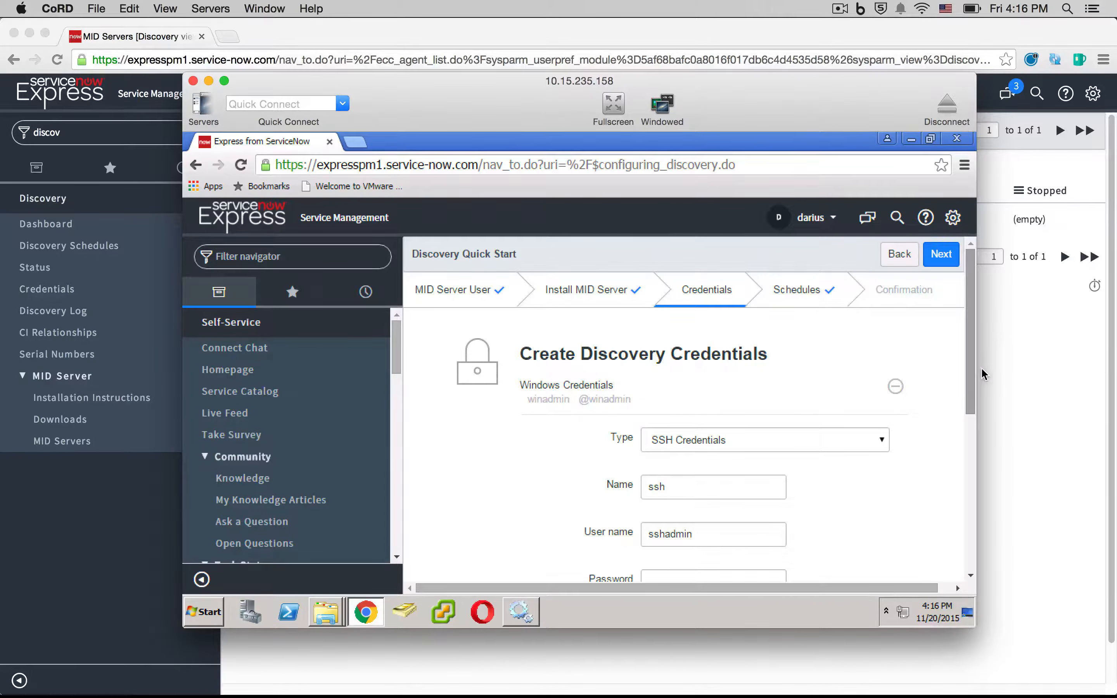
pyautogui.moveTo(968, 437)
pyautogui.mouseDown()
pyautogui.moveTo(967, 454)
pyautogui.moveTo(967, 435)
pyautogui.mouseUp()
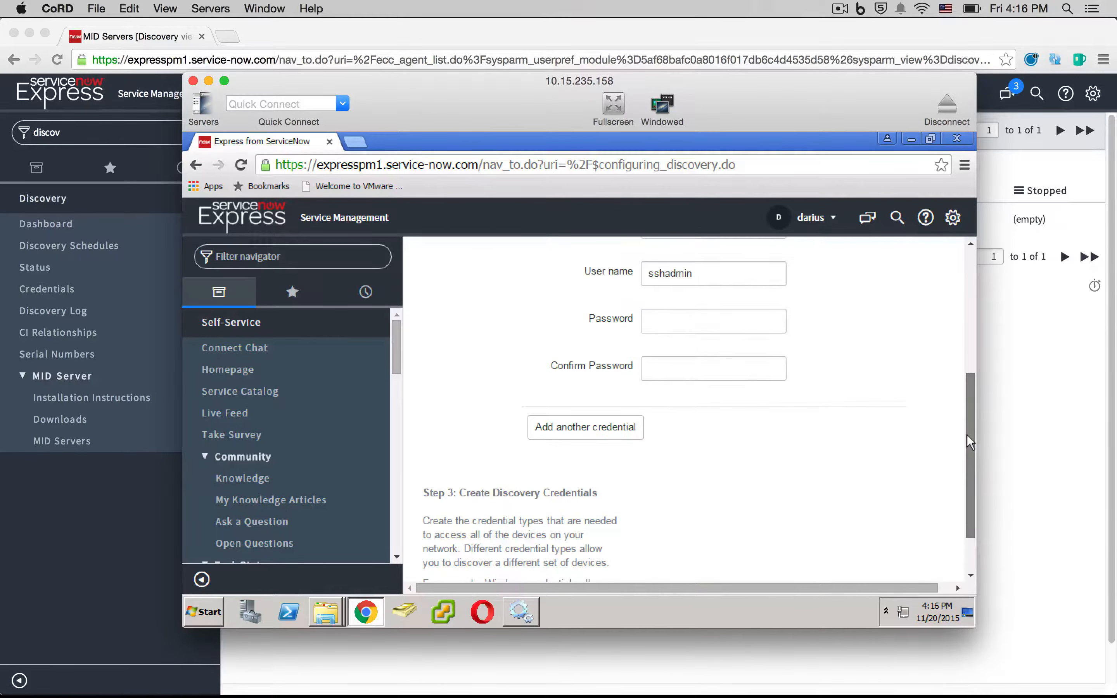
pyautogui.scroll(5, 960, 412)
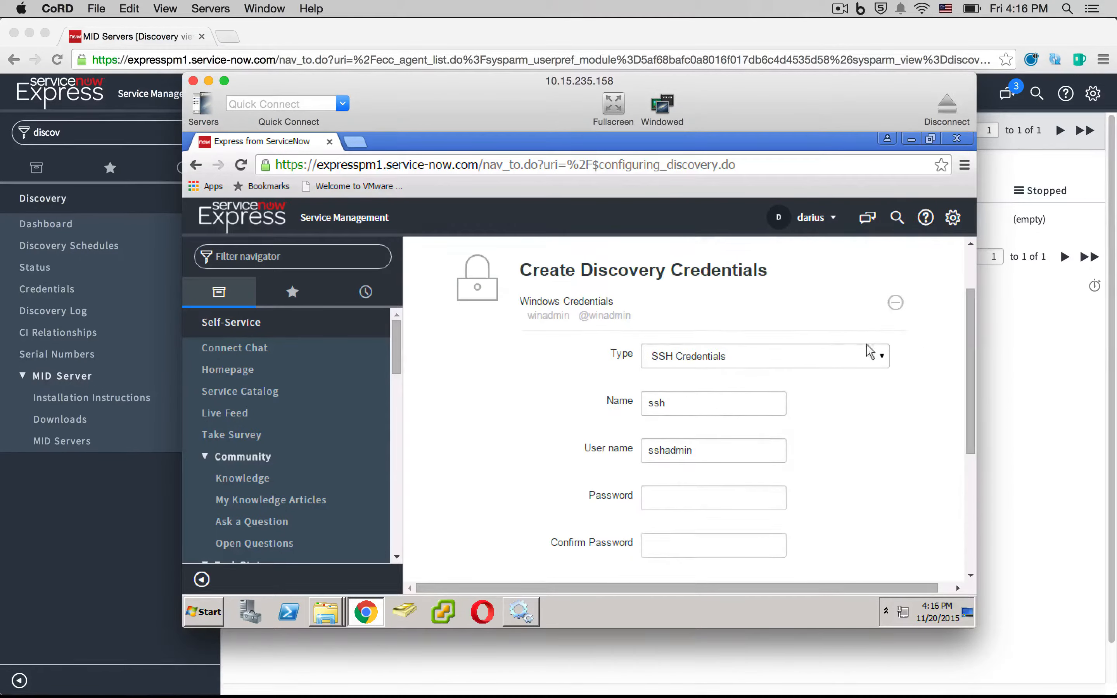
pyautogui.click(571, 302)
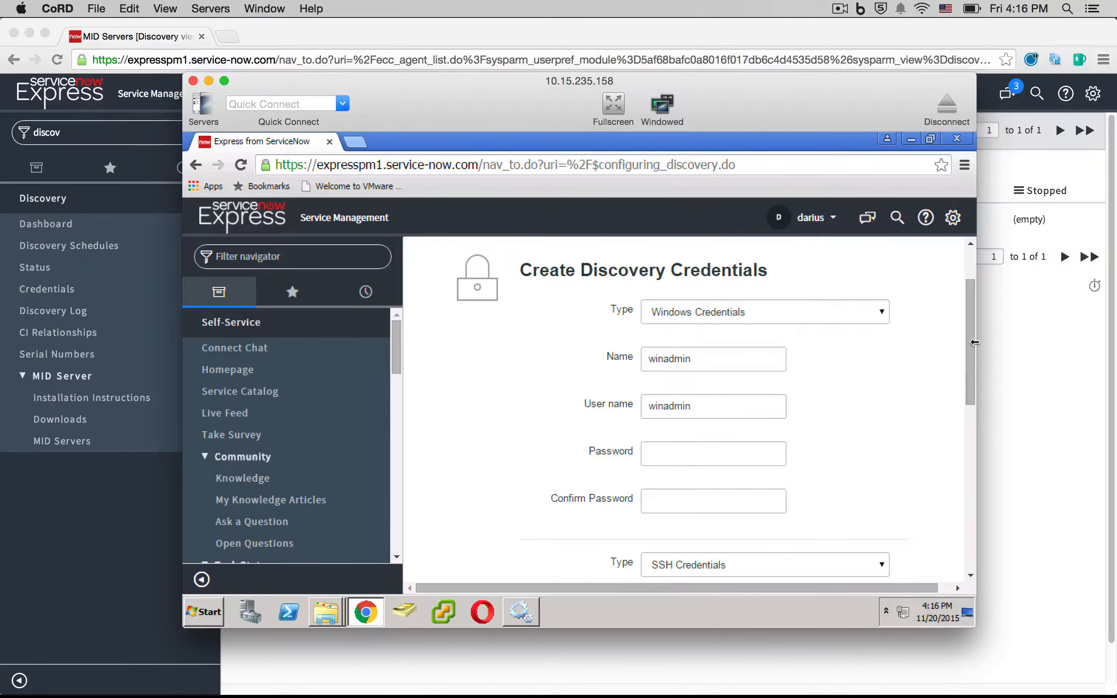
pyautogui.scroll(-5, 966, 392)
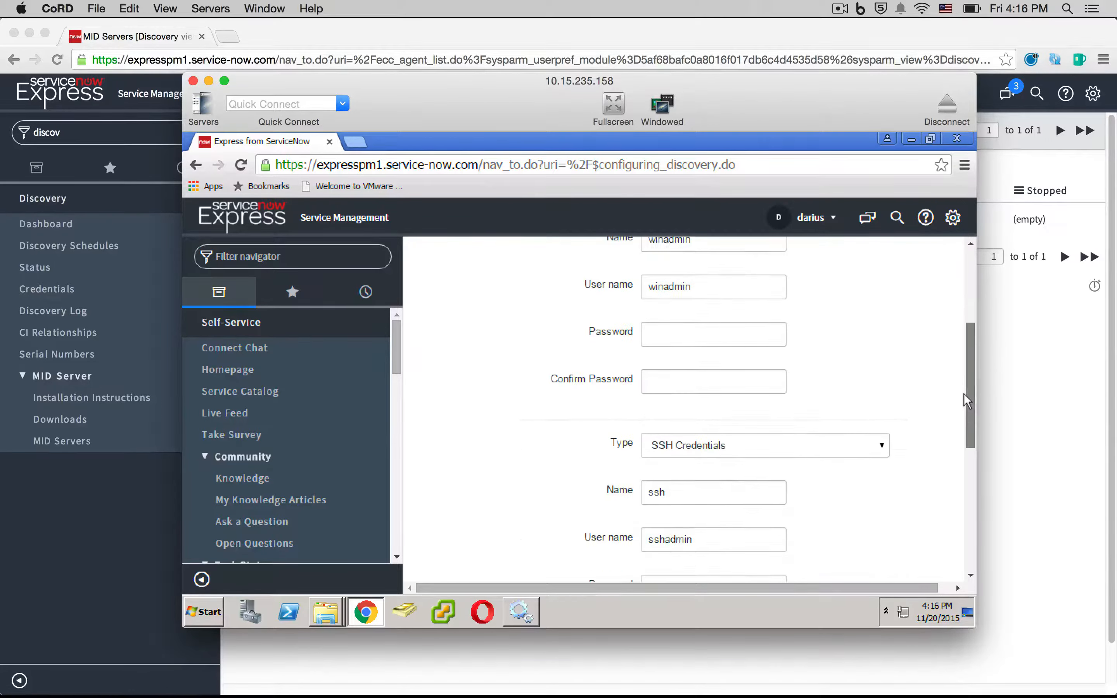
pyautogui.scroll(-1, 828, 441)
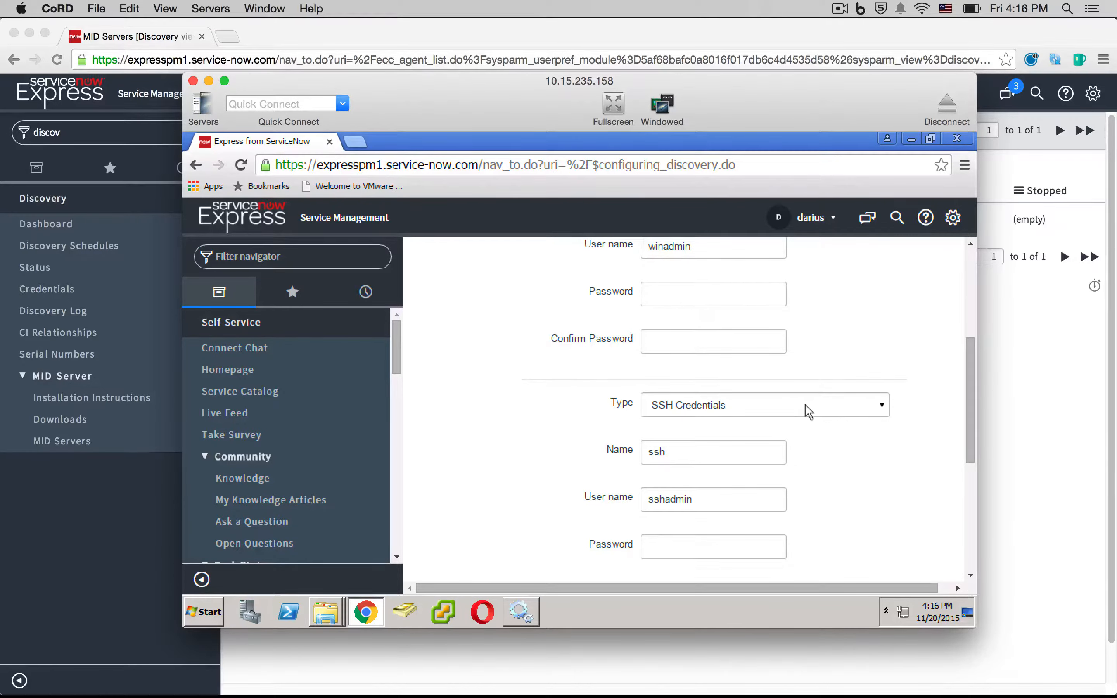
pyautogui.click(878, 405)
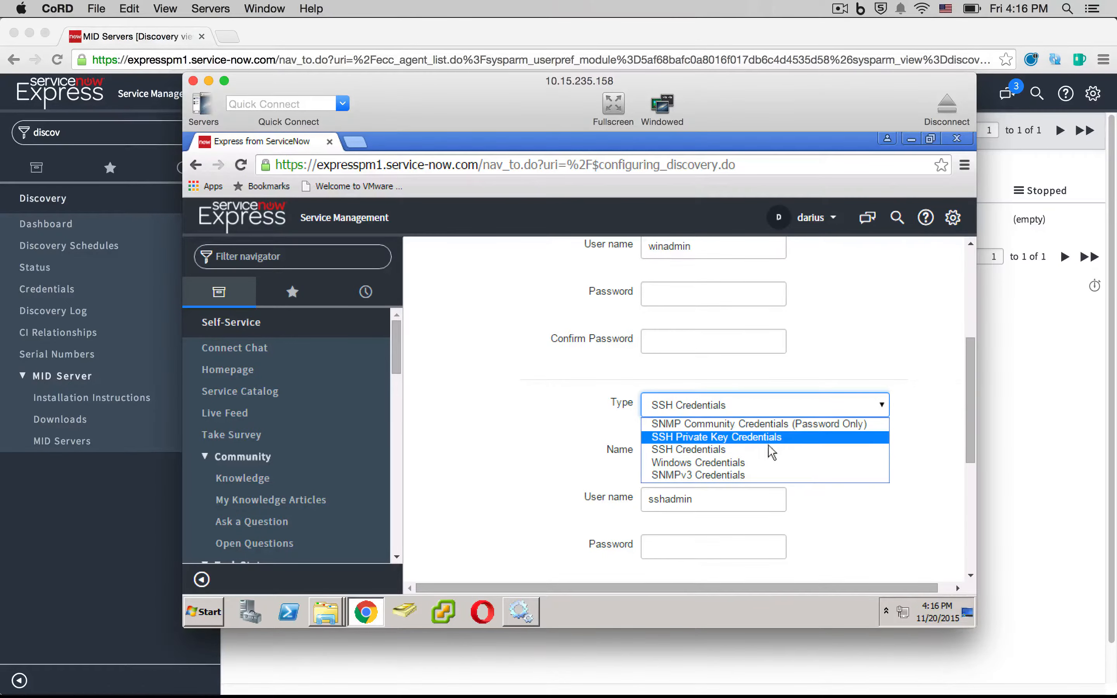
pyautogui.click(745, 463)
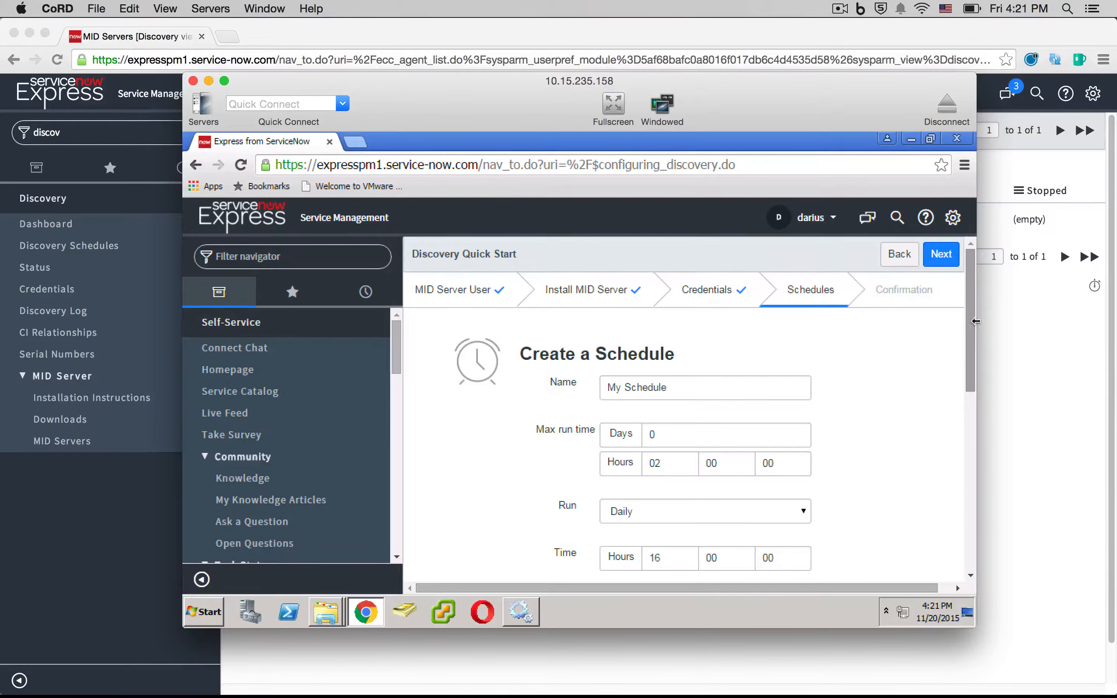
# - Name the schedule Peak Schedule, start it at 10:00, and add range 192.168.11.0/24
pyautogui.moveTo(967, 305); pyautogui.dragTo(967, 350)
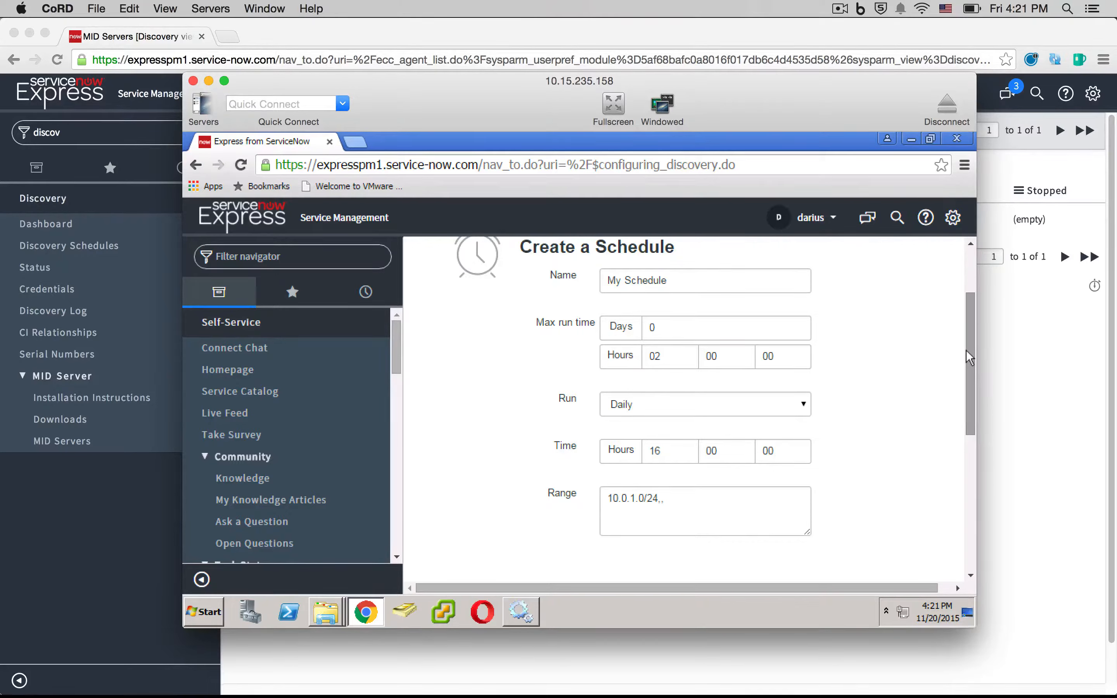
pyautogui.tripleClick(717, 279)
pyautogui.write('P')
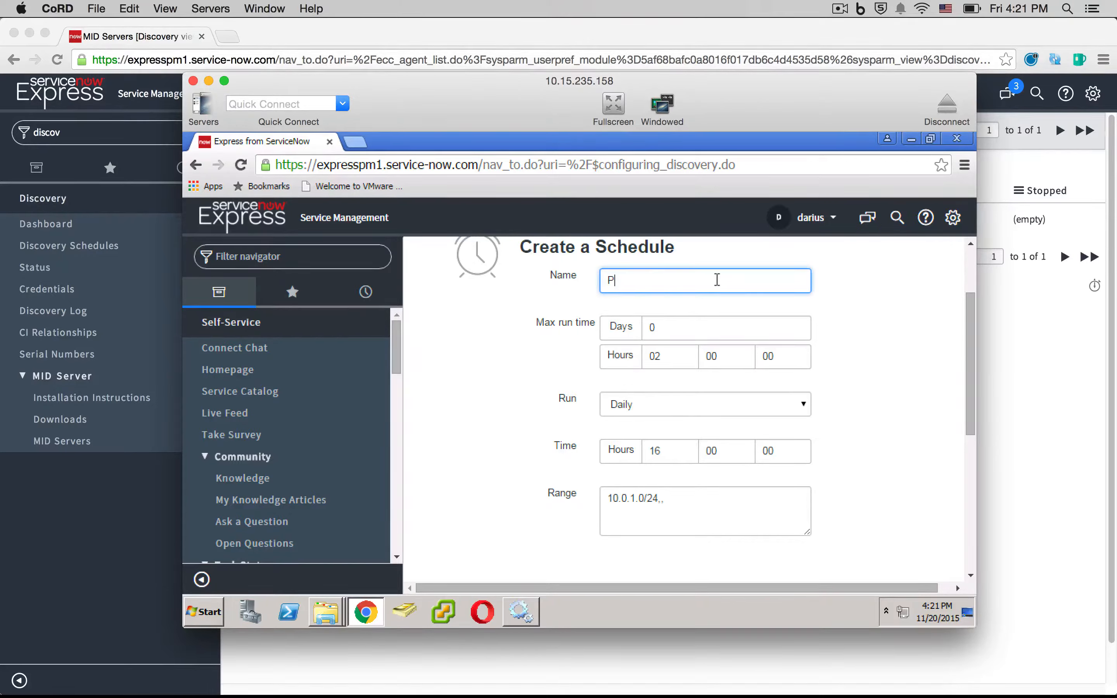
pyautogui.write('eak Schedule')
pyautogui.doubleClick(645, 448)
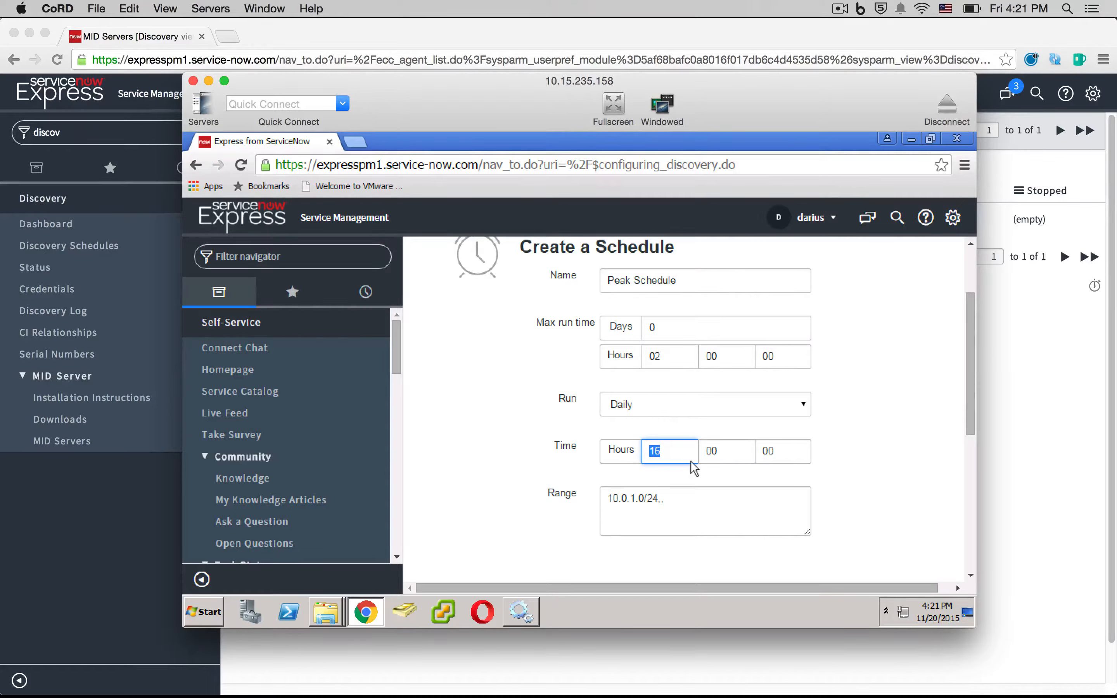
pyautogui.write('1')
pyautogui.click(846, 482)
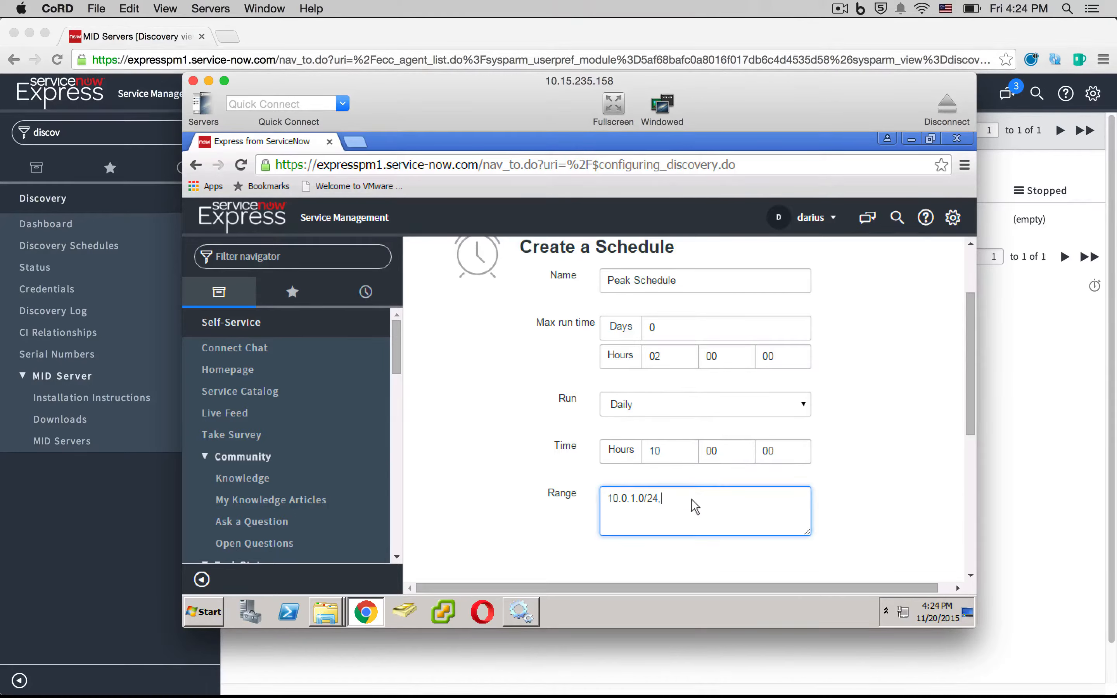
pyautogui.rightClick(688, 497)
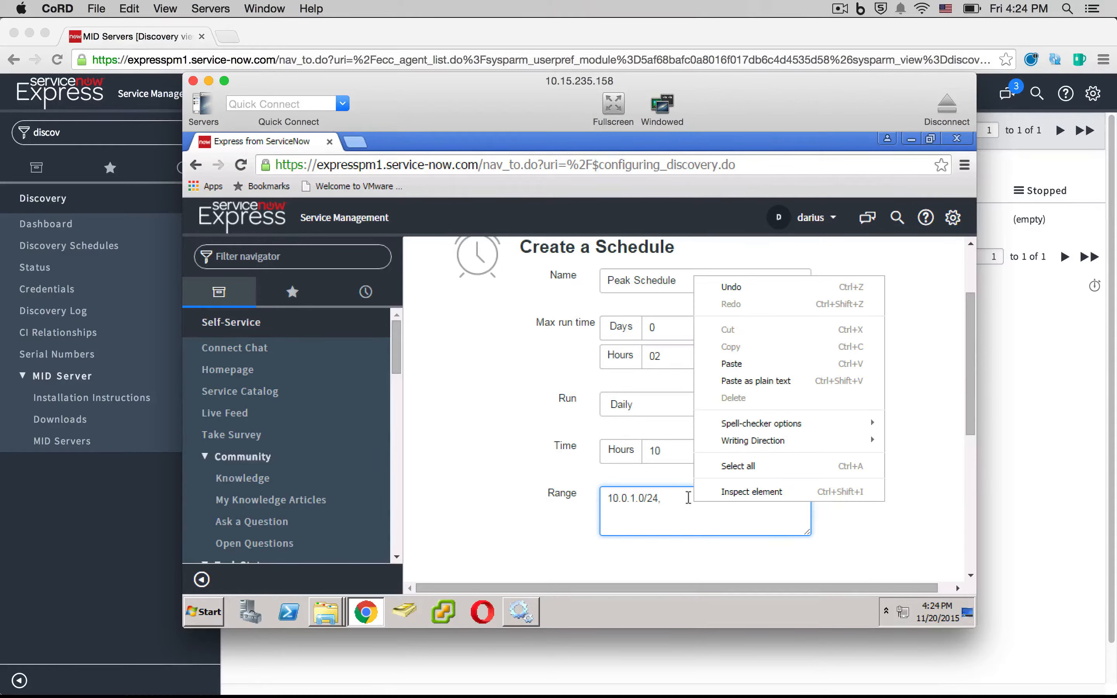
pyautogui.click(750, 363)
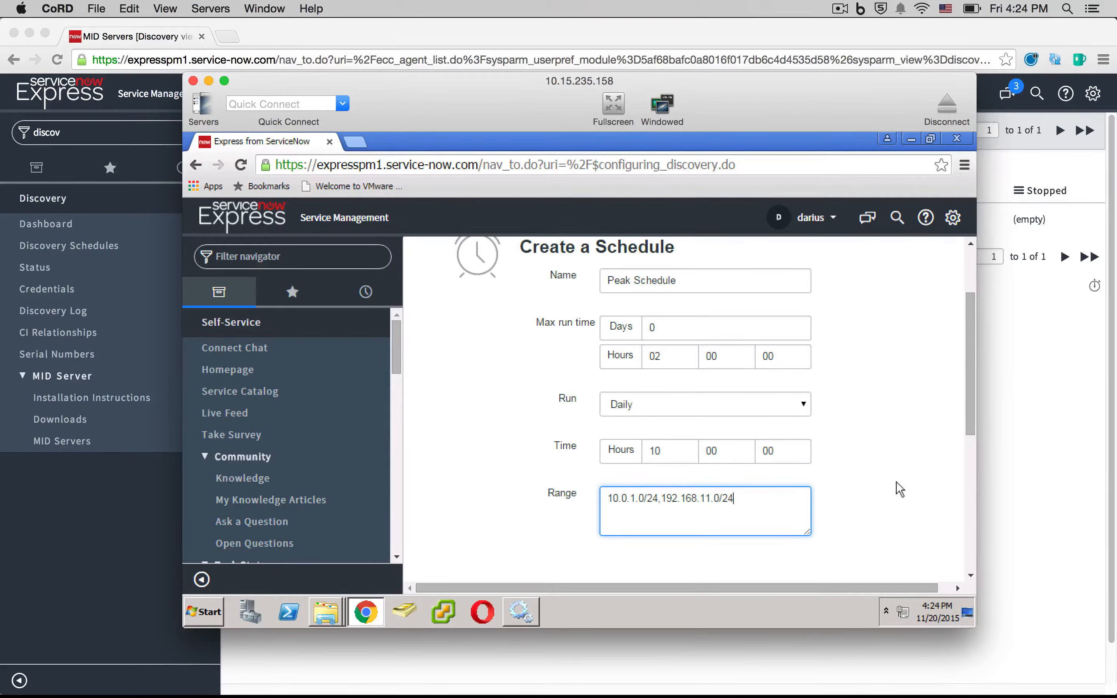
pyautogui.click(897, 491)
# - Continue past Confirm Settings to finish the Discovery Quick Start
pyautogui.moveTo(966, 391); pyautogui.dragTo(951, 416)
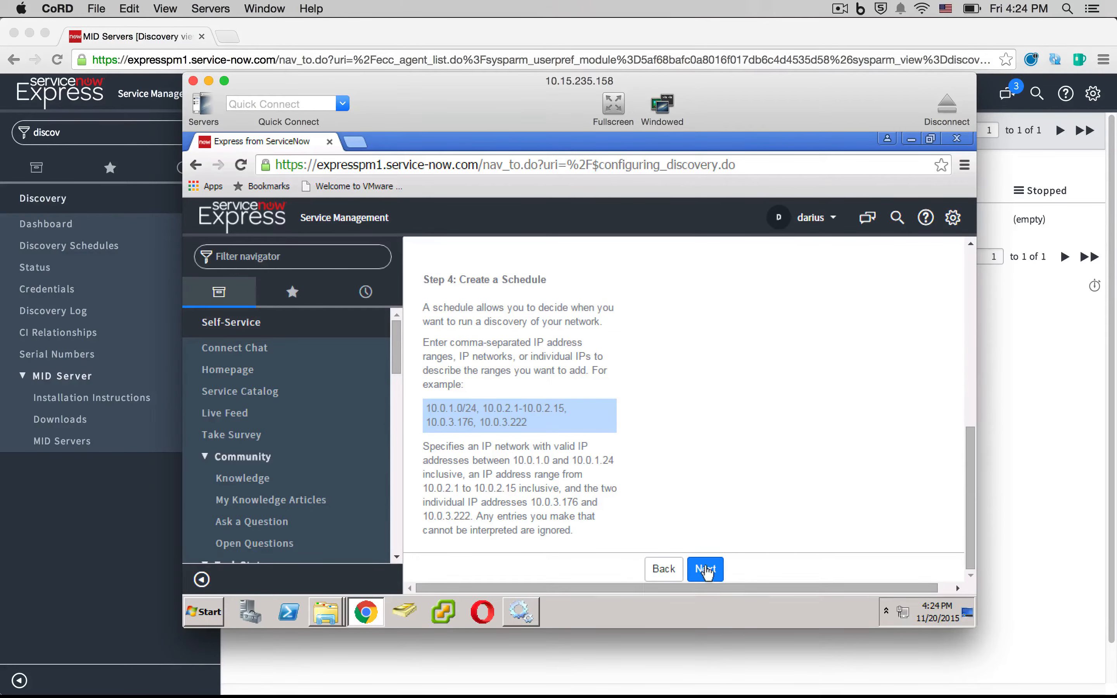
pyautogui.click(704, 569)
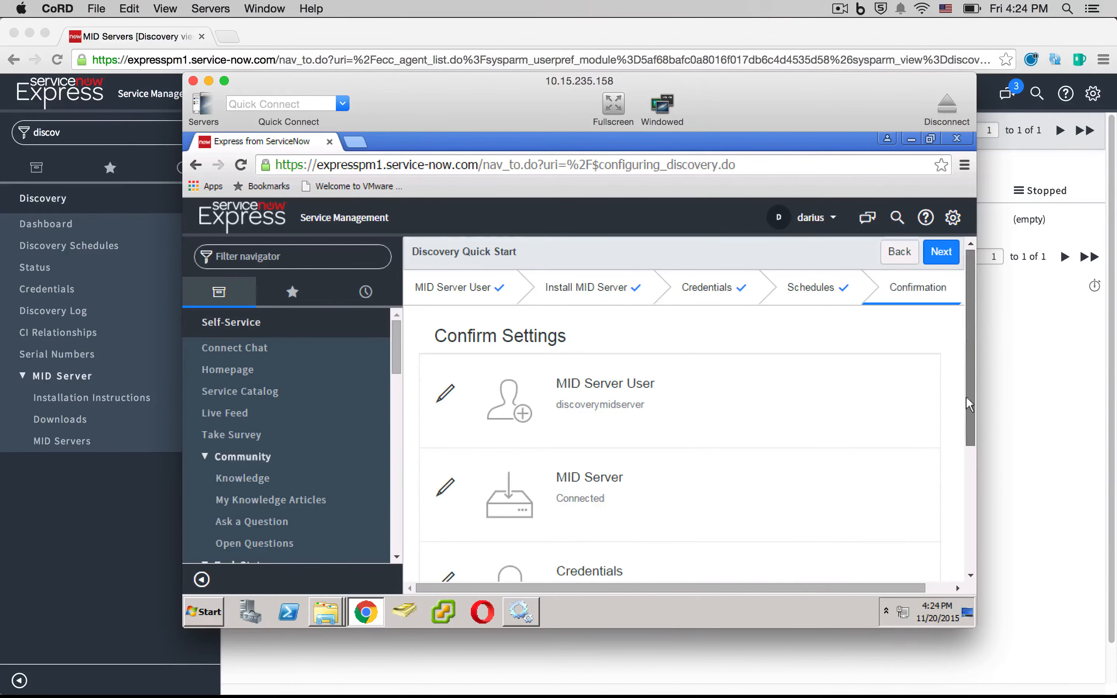
pyautogui.moveTo(967, 396); pyautogui.dragTo(967, 528)
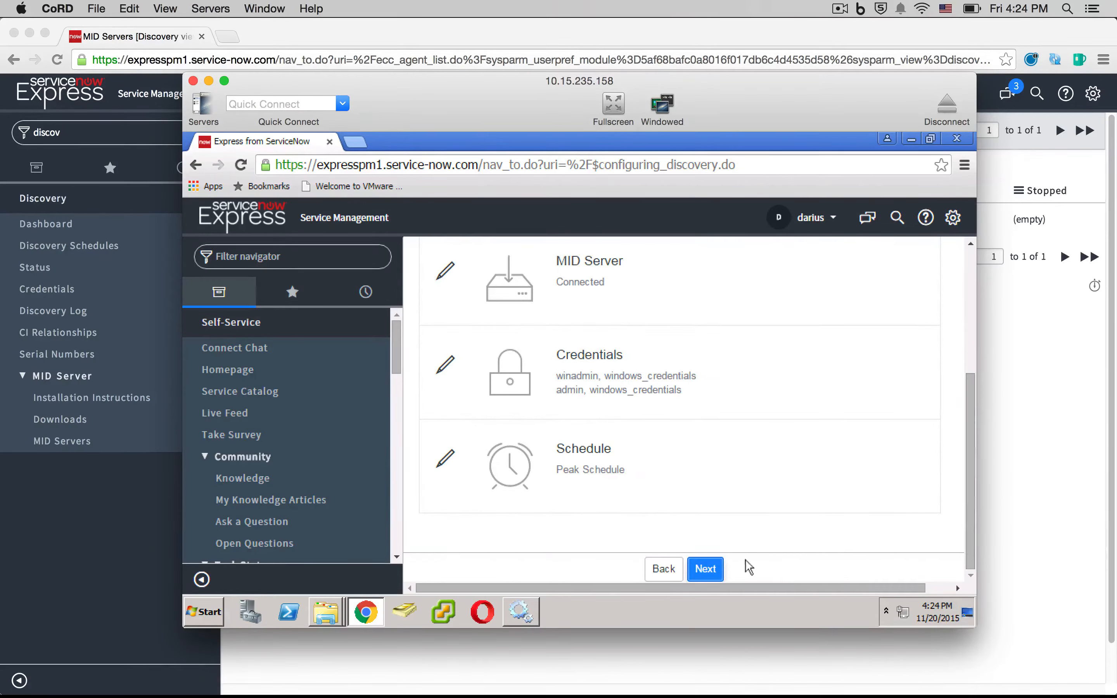
pyautogui.click(706, 570)
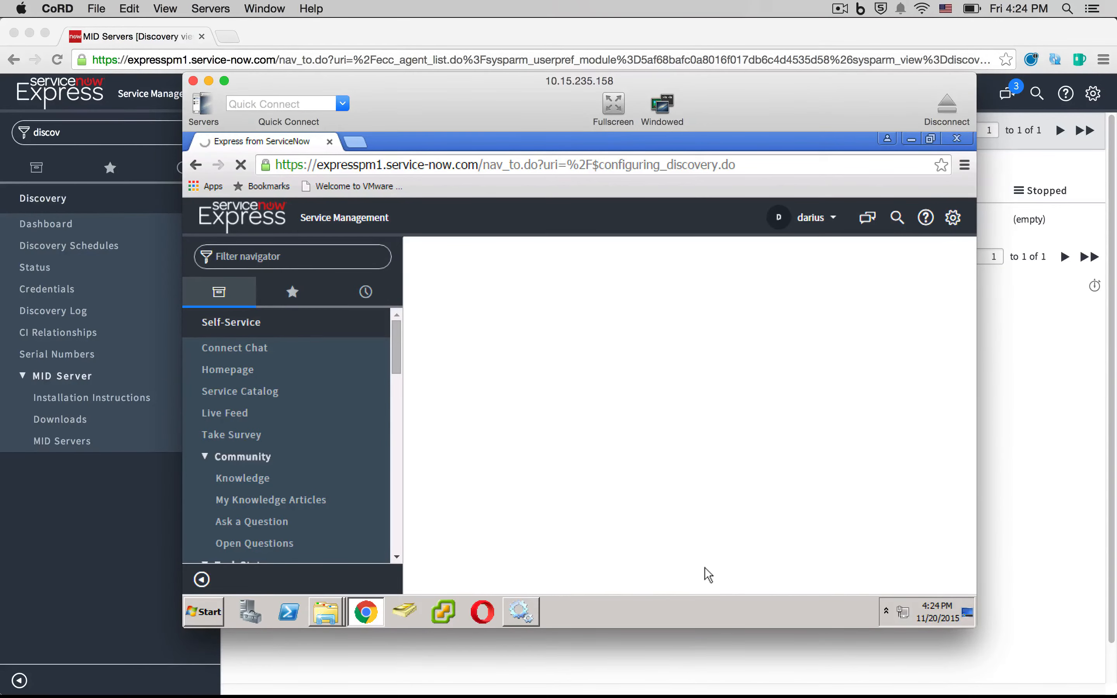